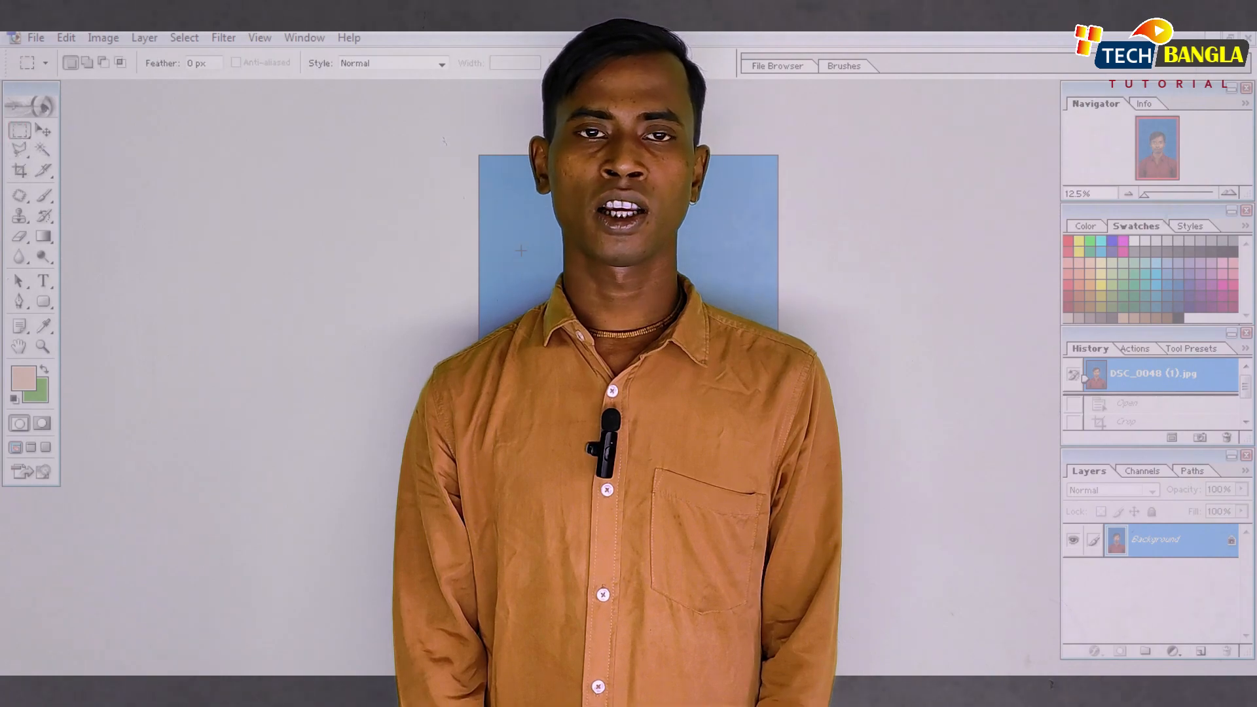
{"action": "left_click_drag", "start_coordinate": [519, 247], "coordinate": [761, 537]}
{"action": "left_click_drag", "start_coordinate": [628, 367], "coordinate": [629, 356]}
{"action": "left_click", "coordinate": [103, 38]}
{"action": "left_click", "coordinate": [129, 247]}
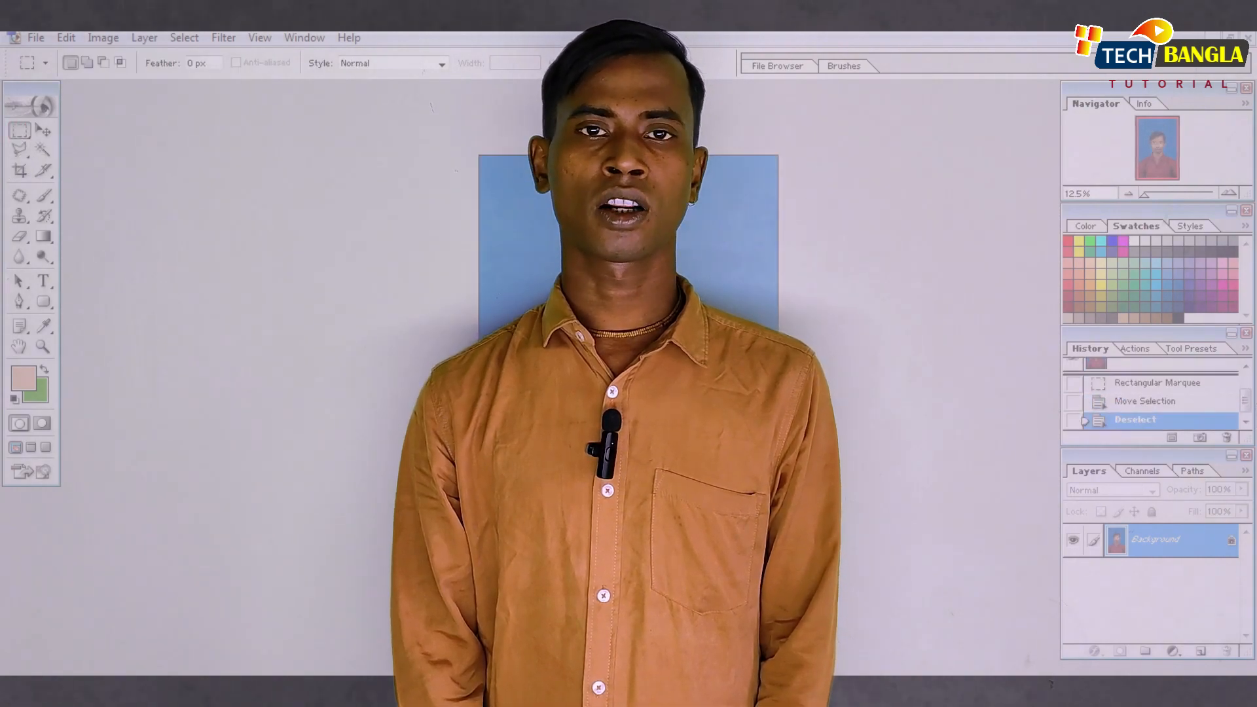
{"action": "key", "text": "ctrl+d"}
{"action": "left_click", "coordinate": [260, 38]}
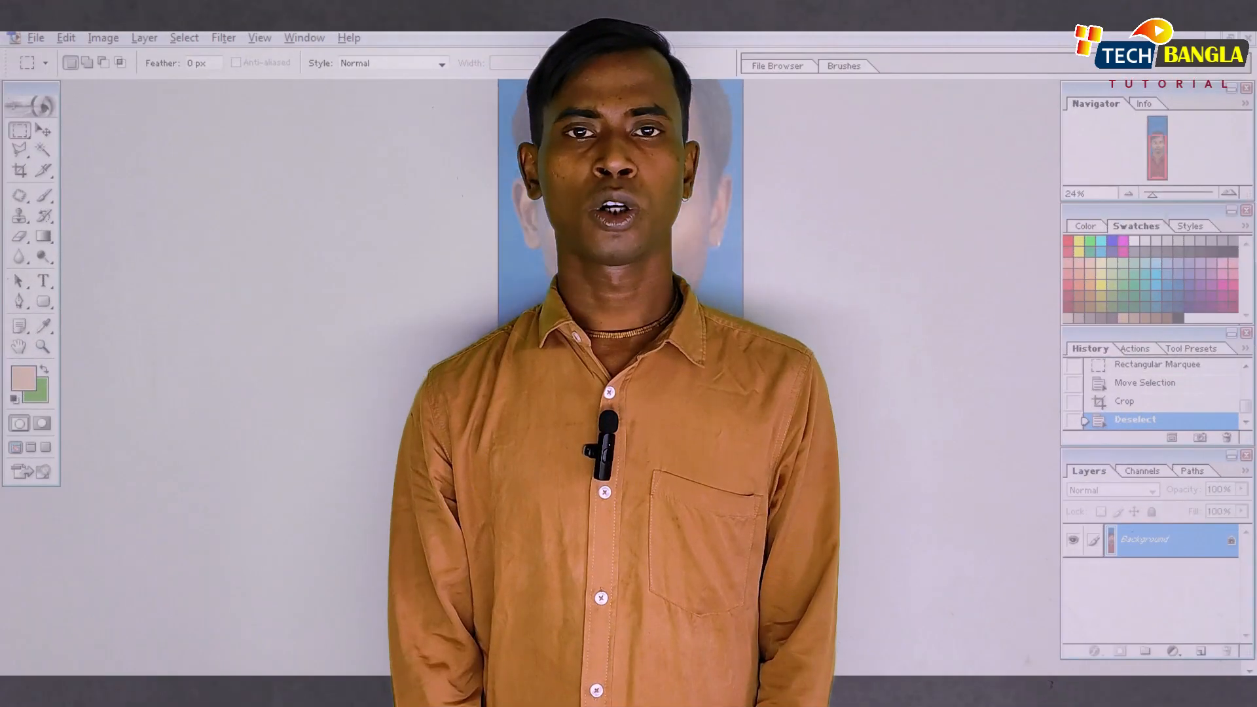
{"action": "left_click", "coordinate": [103, 37]}
{"action": "left_click", "coordinate": [124, 195]}
{"action": "left_click", "coordinate": [874, 352]}
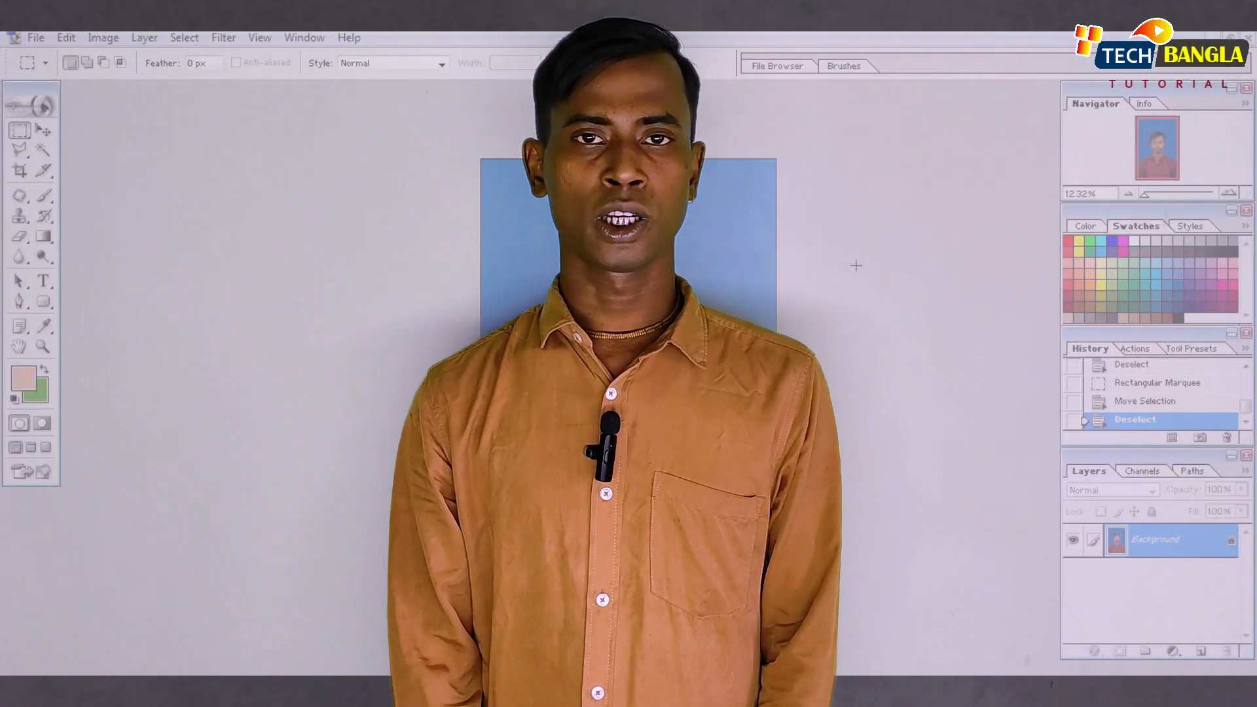
{"action": "key", "text": "c"}
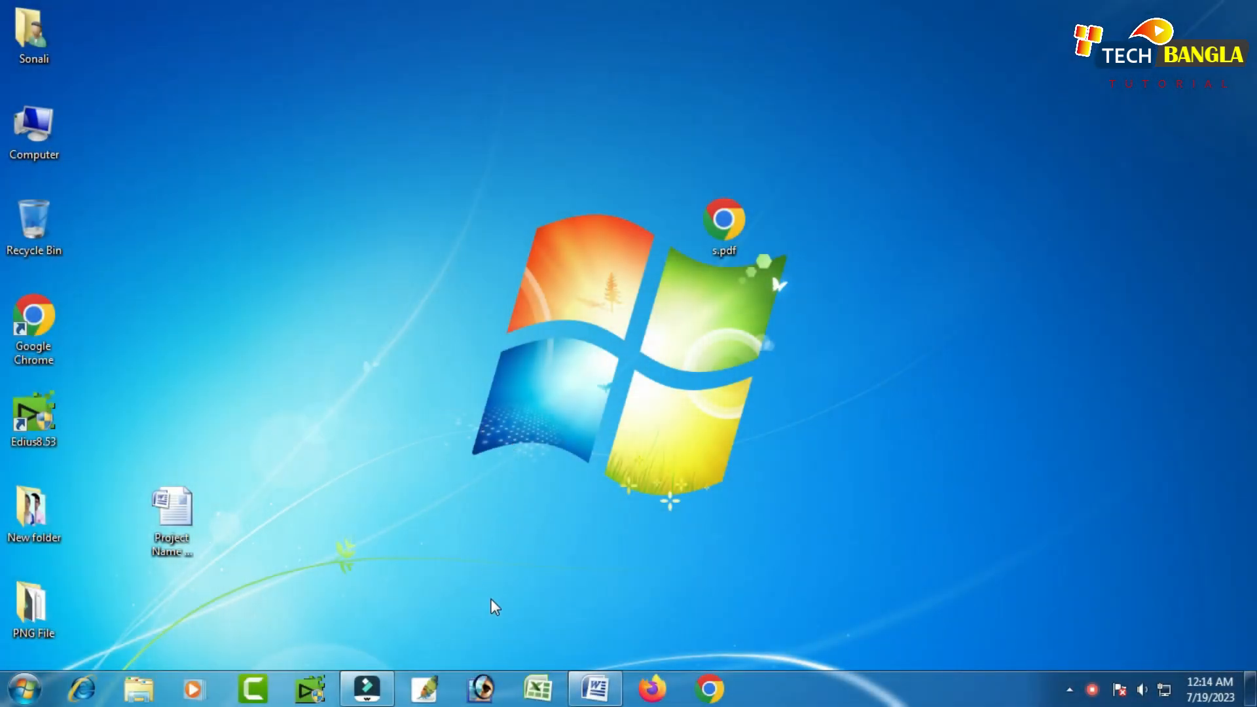
Step: Switch to Adobe Photoshop and open the photo DSC_0048 (1).jpg from the Image folder
{"action": "left_click", "coordinate": [482, 689]}
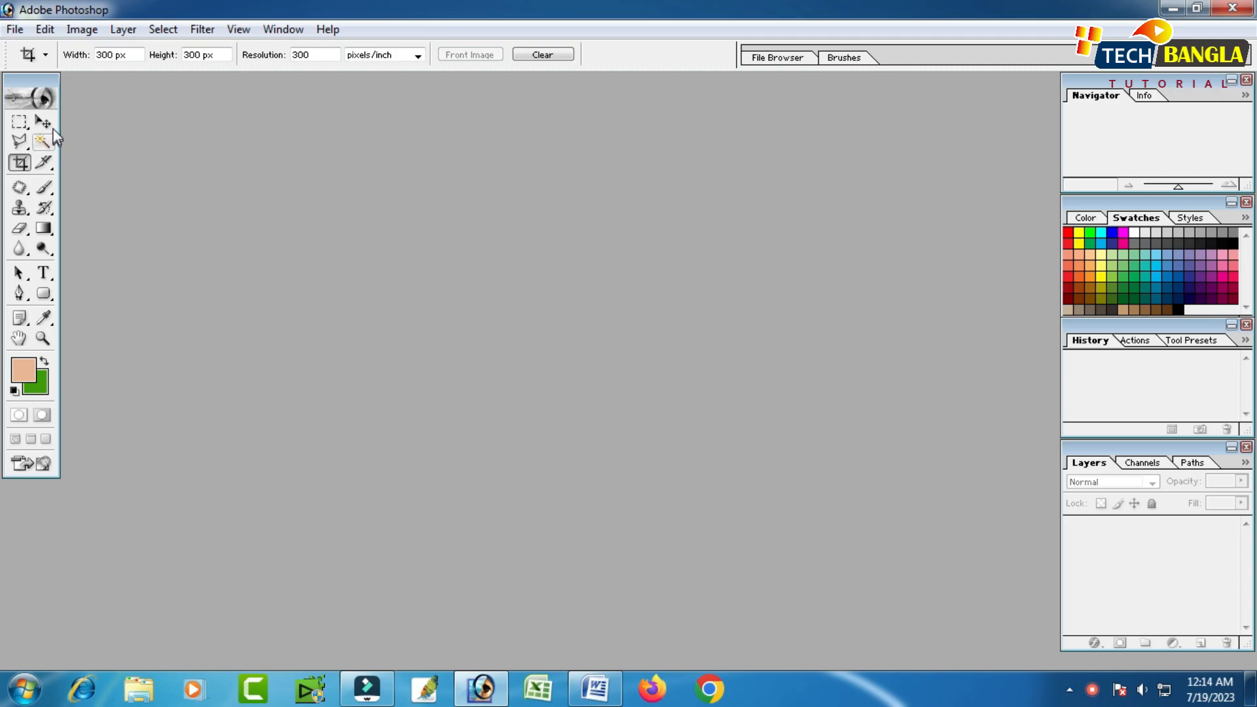
{"action": "left_click", "coordinate": [14, 29]}
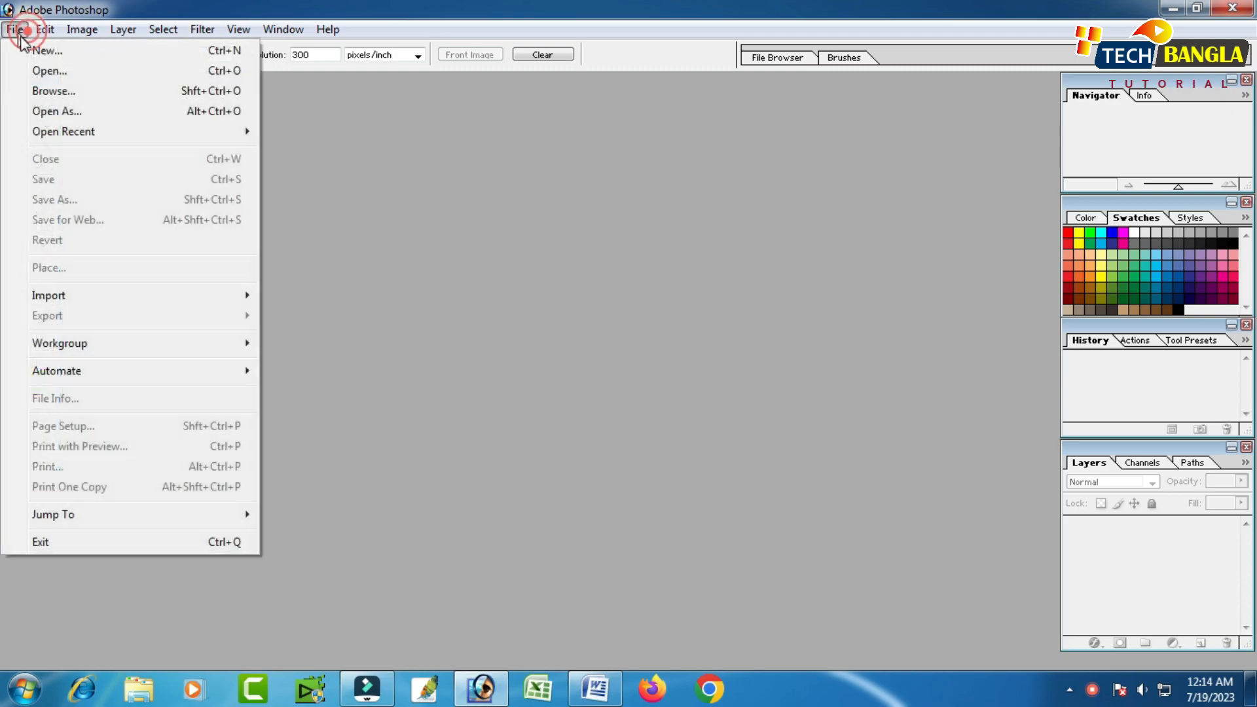
{"action": "left_click", "coordinate": [47, 72]}
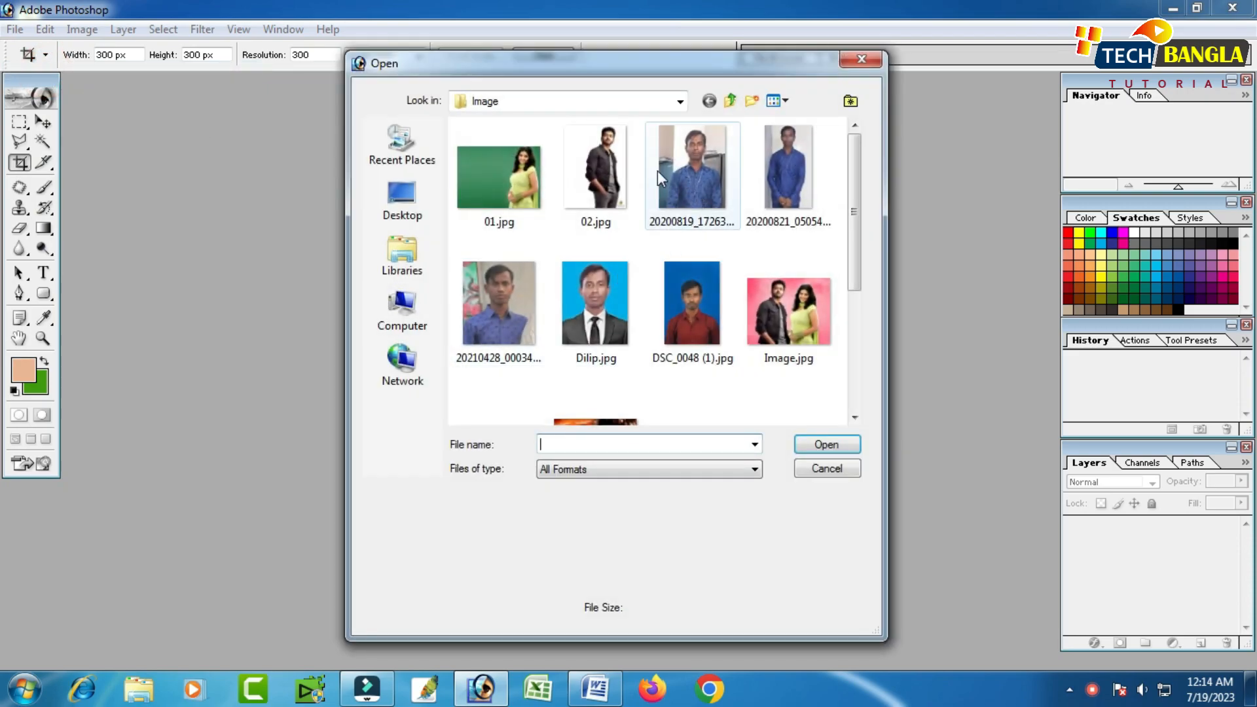
{"action": "left_click_drag", "start_coordinate": [856, 221], "coordinate": [858, 272]}
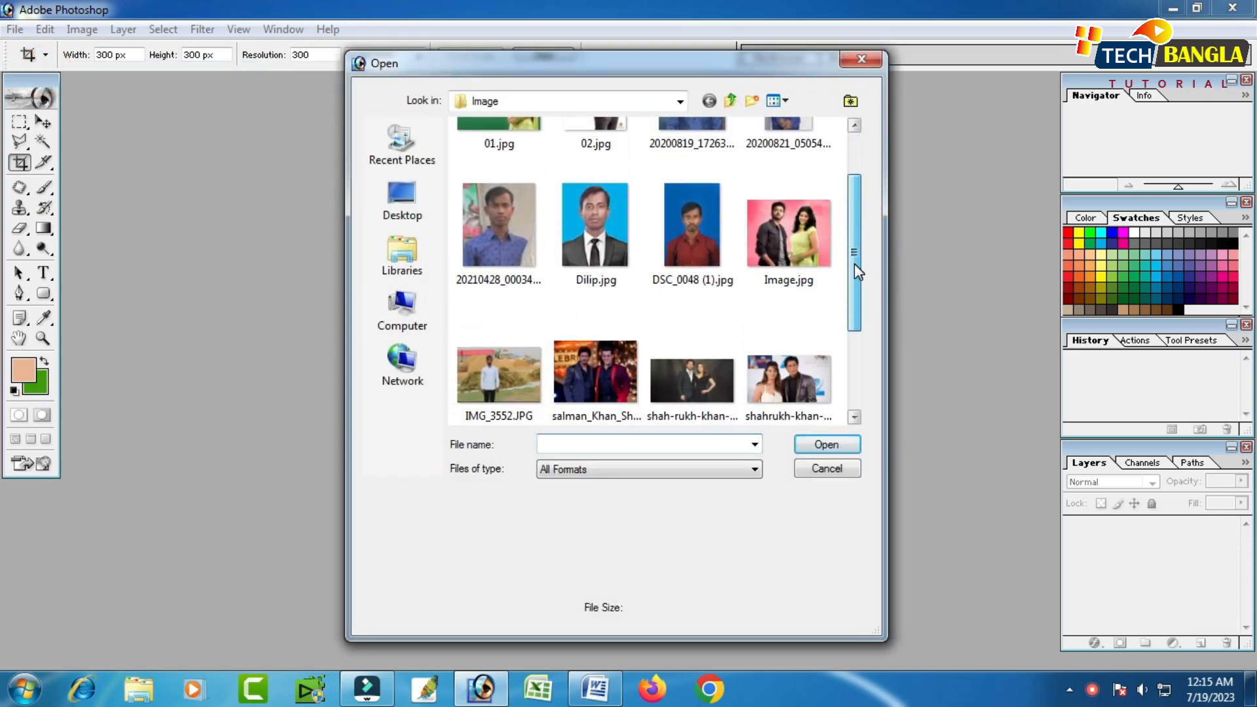
{"action": "left_click", "coordinate": [699, 223]}
{"action": "left_click", "coordinate": [830, 444]}
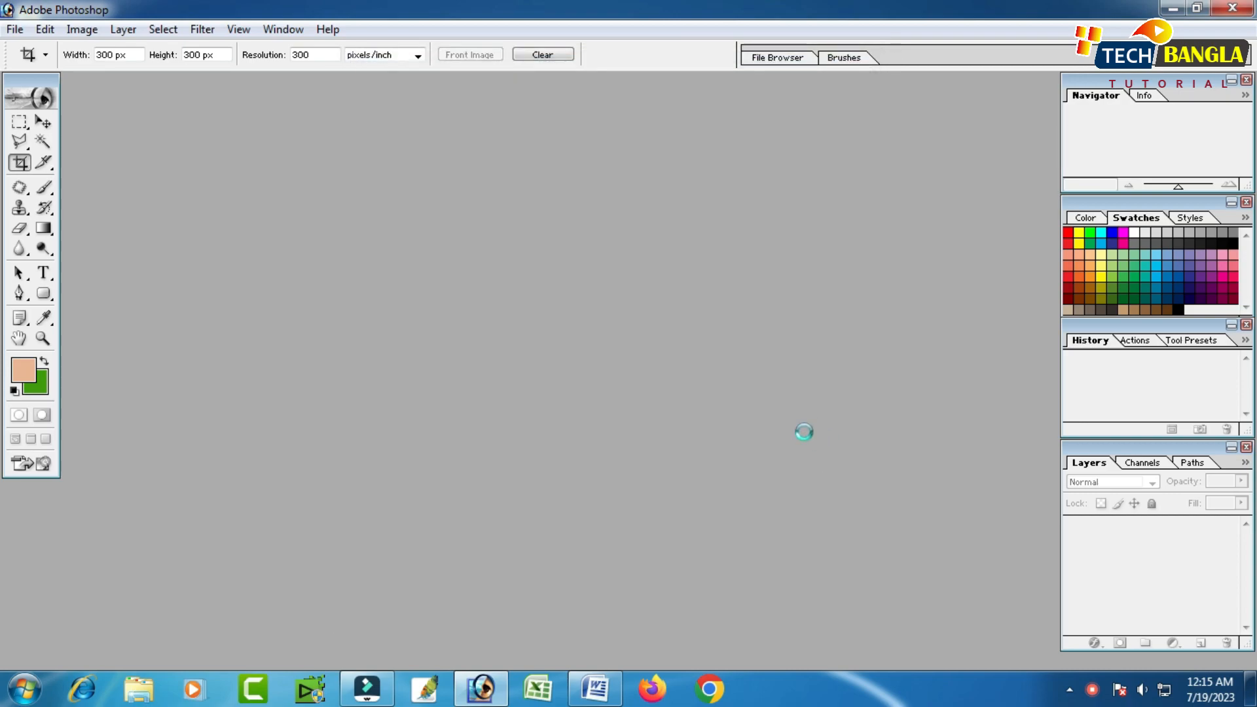
{"action": "left_click", "coordinate": [402, 92]}
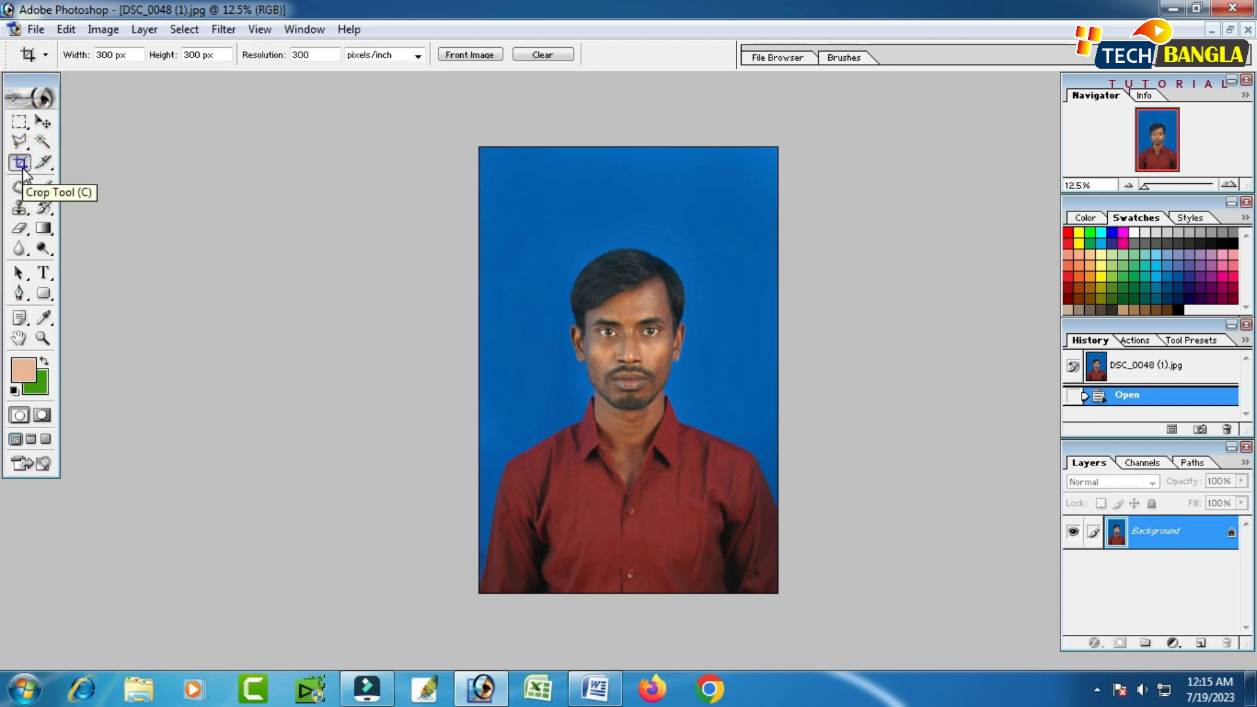
Step: Set the Crop tool to a width of 1.5 in and a height of 1.9 in at 300 pixels/inch
{"action": "left_click", "coordinate": [129, 54]}
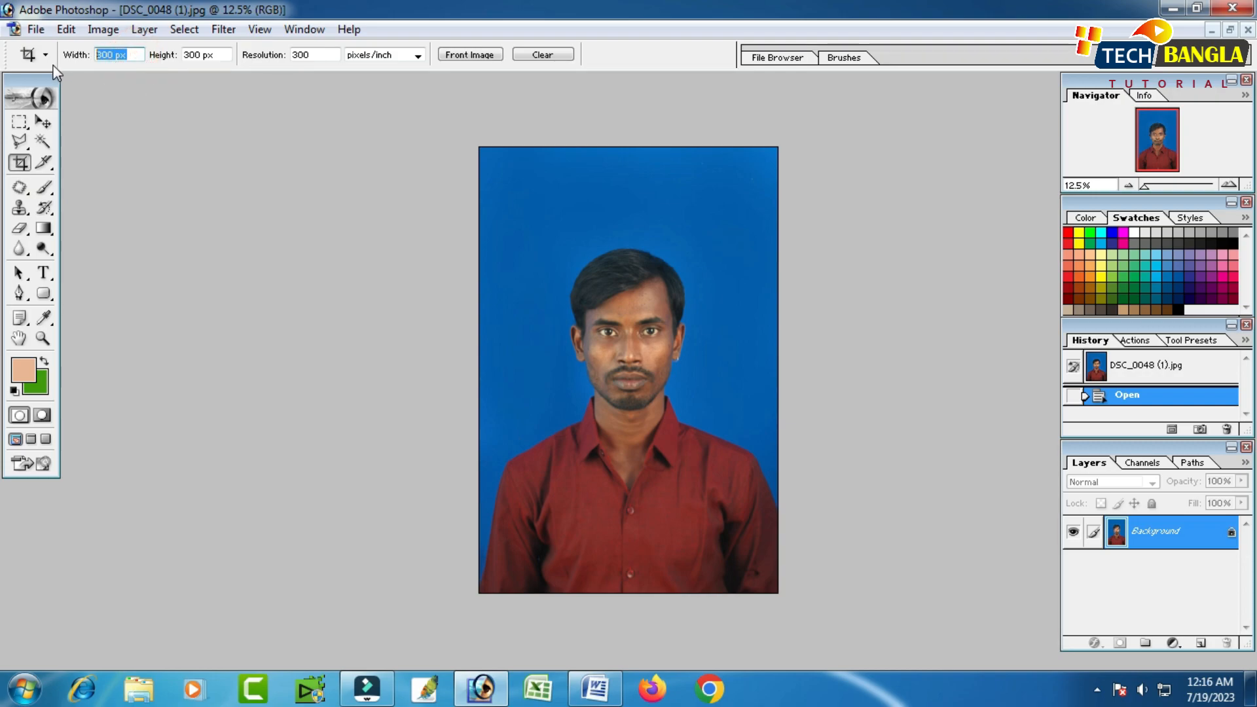
{"action": "key", "text": "BackSpace"}
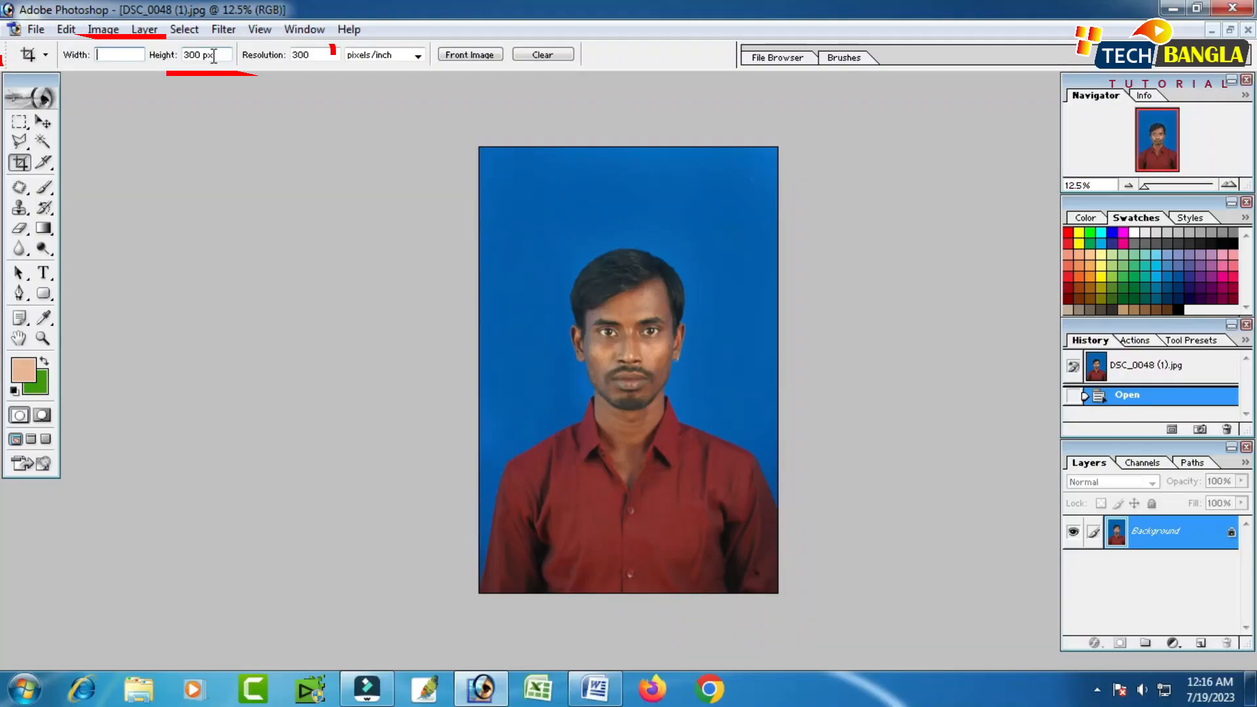
{"action": "left_click", "coordinate": [185, 56]}
{"action": "key", "text": "BackSpace"}
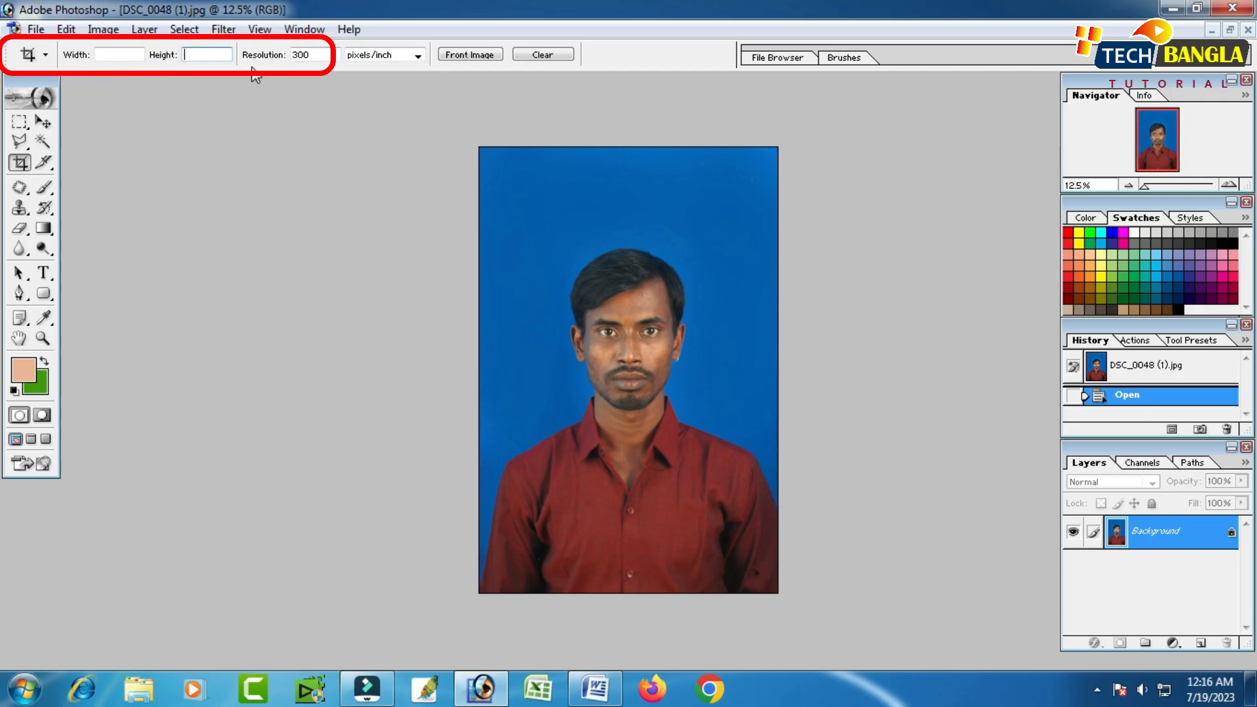
{"action": "left_click", "coordinate": [116, 58]}
{"action": "type", "text": "1"}
{"action": "type", "text": "1"}
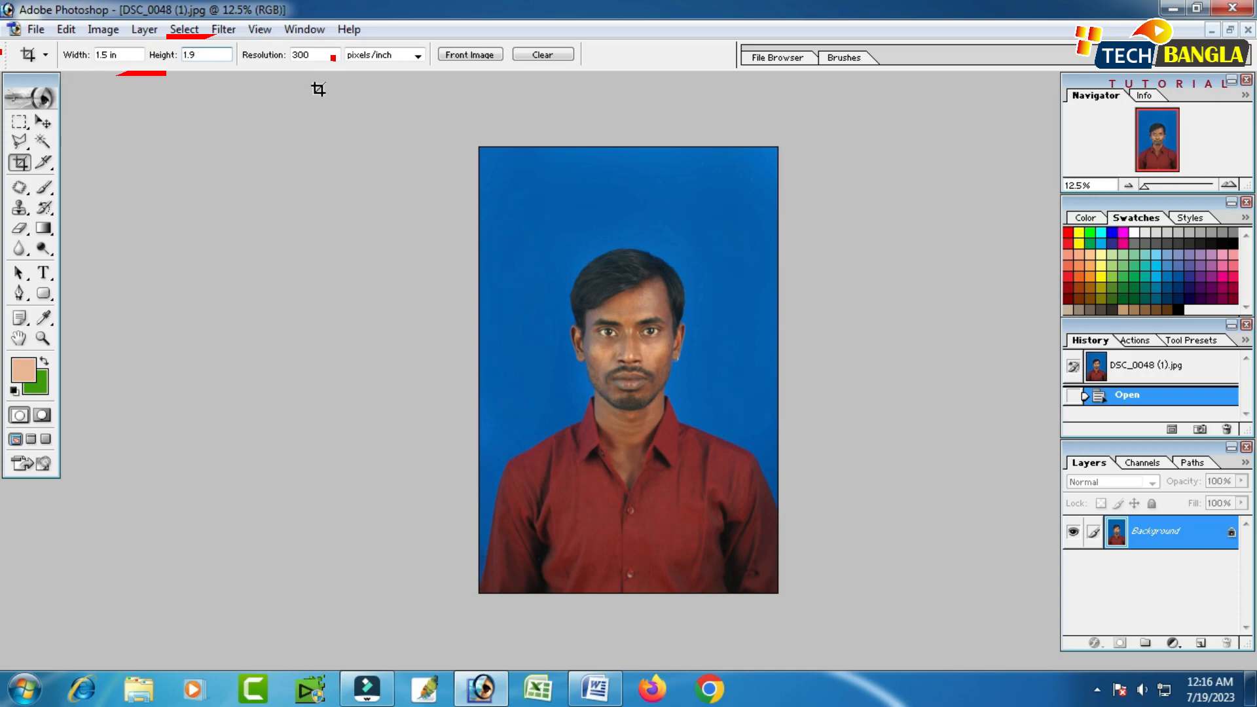
{"action": "key", "text": "Tab"}
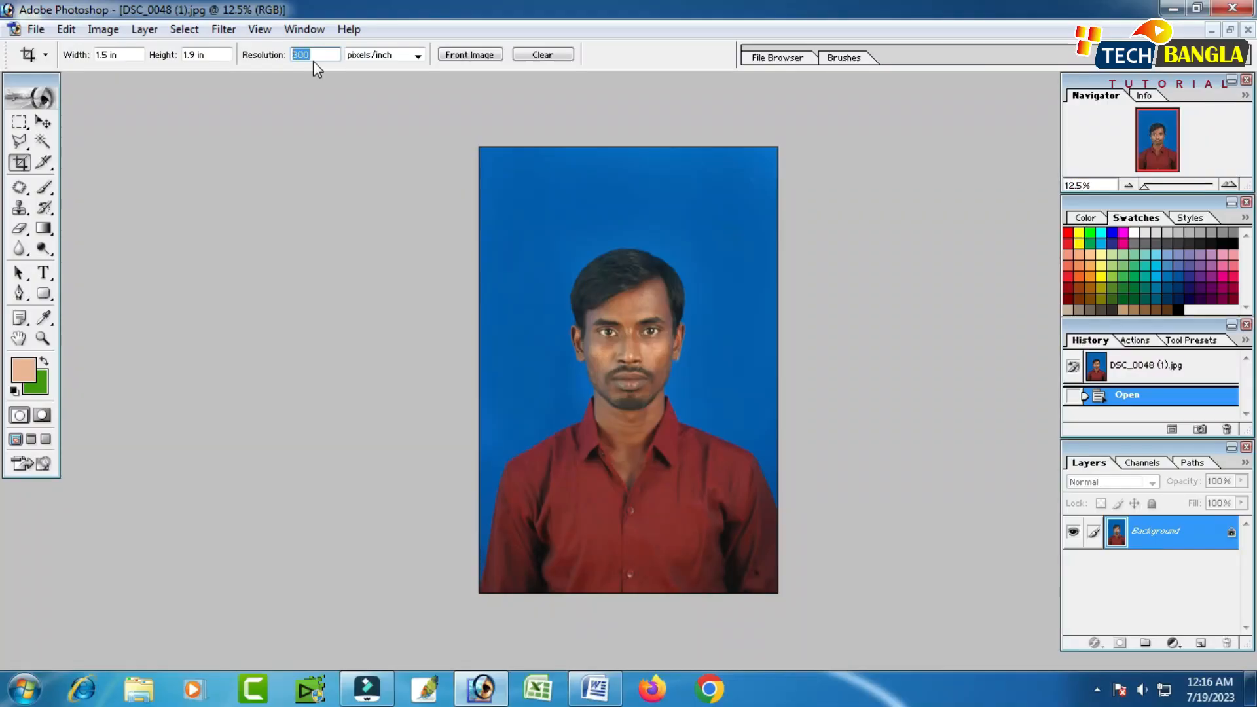
{"action": "left_click", "coordinate": [314, 58]}
Step: Crop the portrait to a head-and-shoulders frame centred on the face
{"action": "left_click_drag", "start_coordinate": [509, 220], "coordinate": [755, 531]}
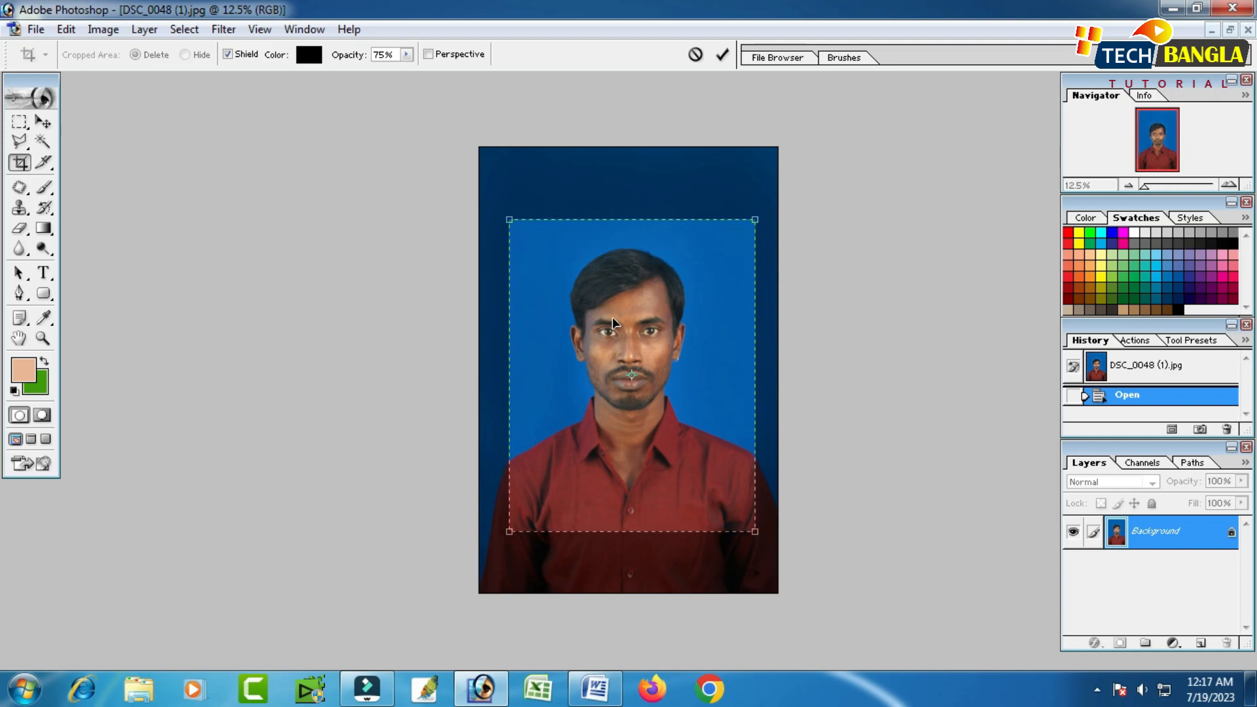
{"action": "left_click_drag", "start_coordinate": [634, 313], "coordinate": [631, 320]}
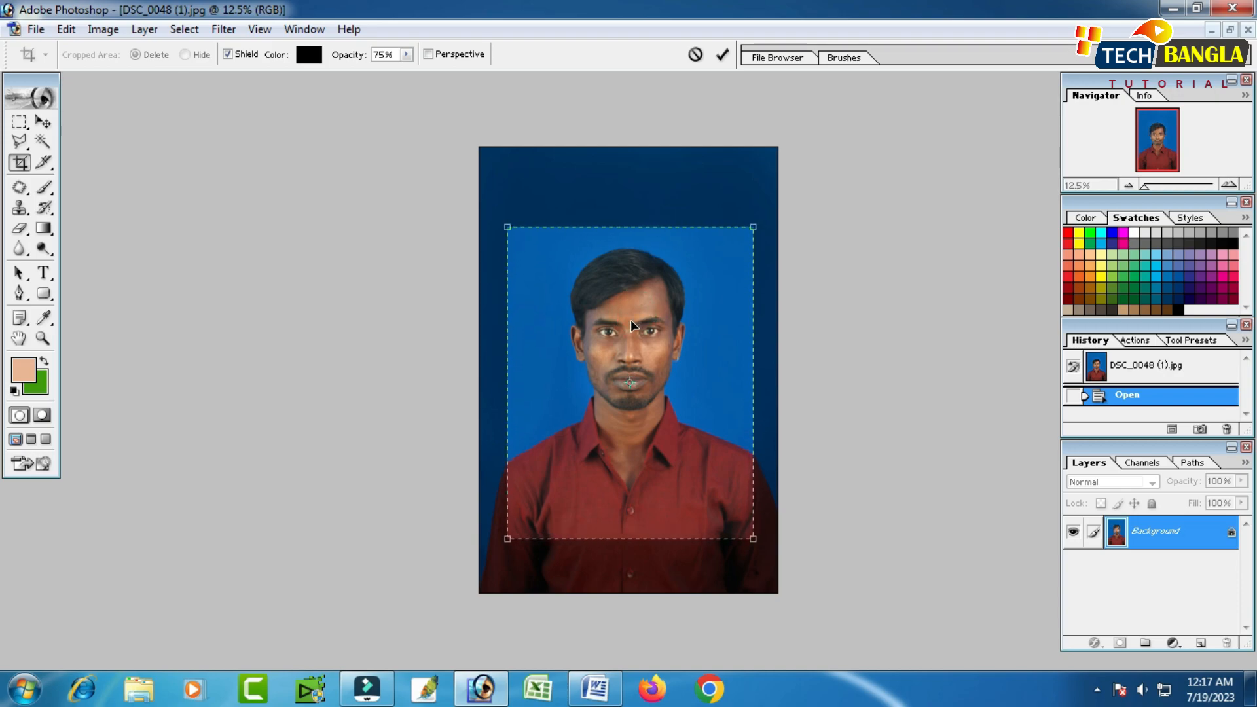
{"action": "double_click", "coordinate": [631, 320]}
{"action": "scroll", "coordinate": [618, 342], "scroll_direction": "up", "scroll_amount": 9}
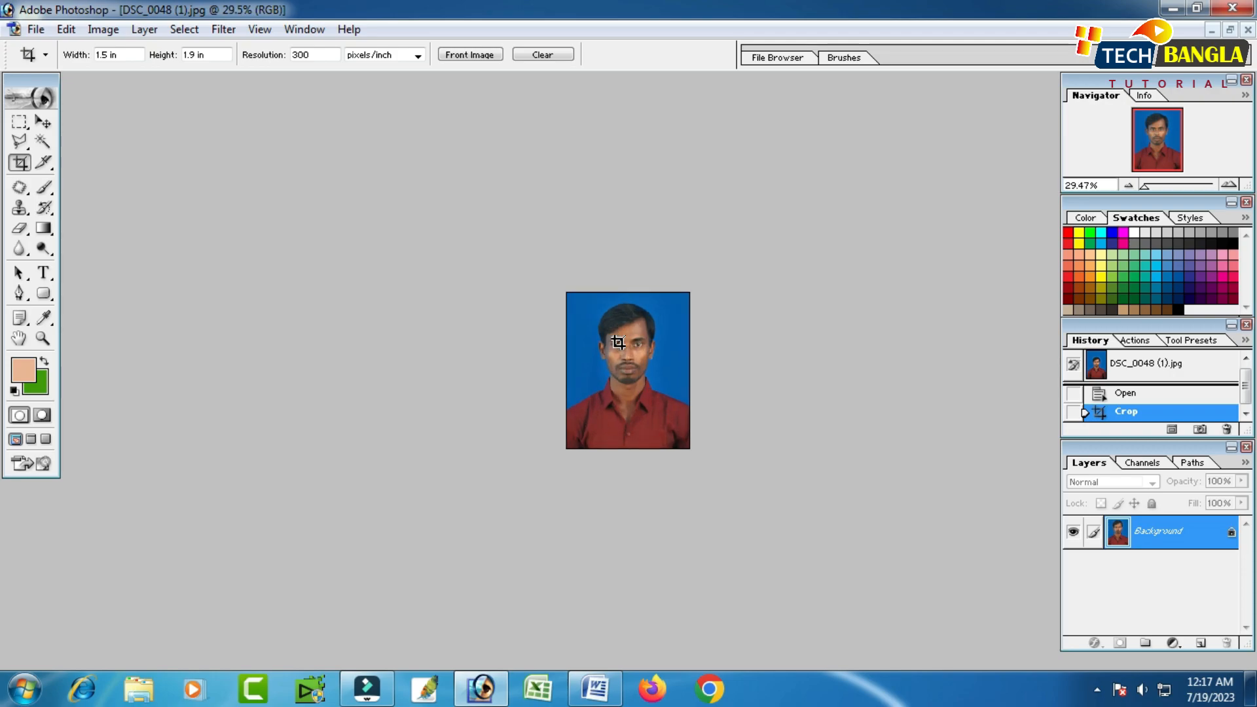
{"action": "scroll", "coordinate": [618, 342], "scroll_direction": "up", "scroll_amount": 9}
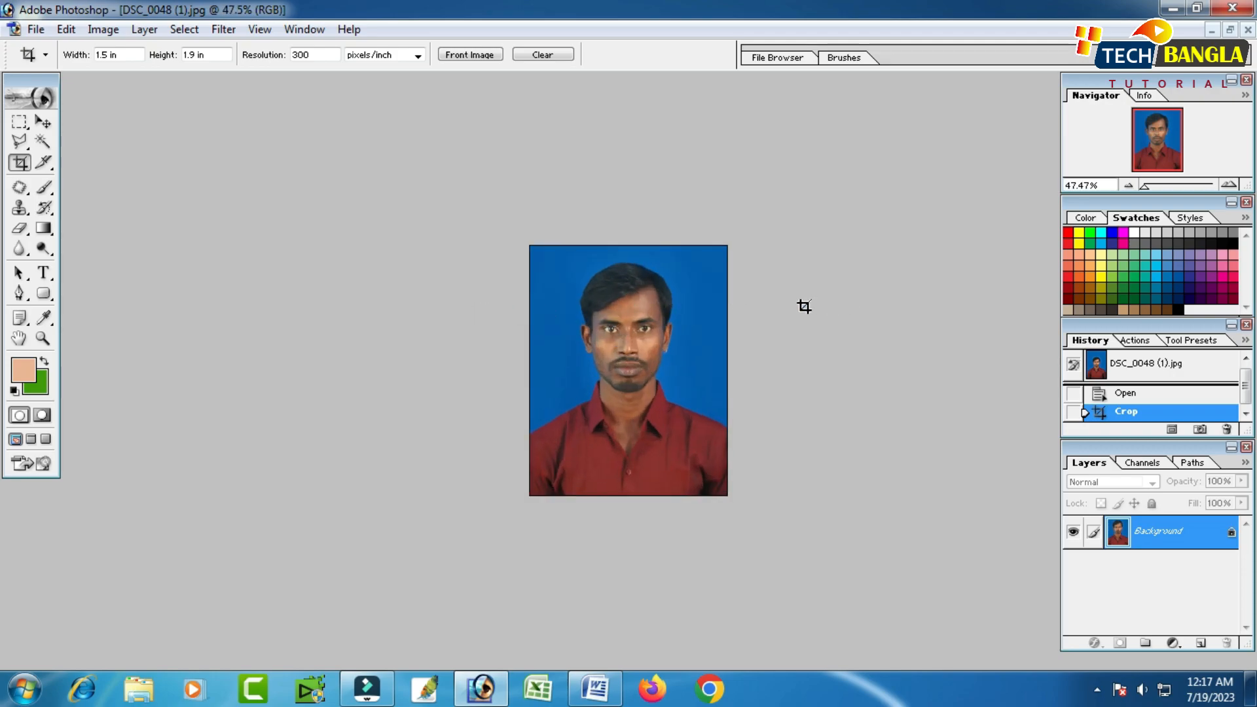
{"action": "scroll", "coordinate": [804, 307], "scroll_direction": "up", "scroll_amount": 5}
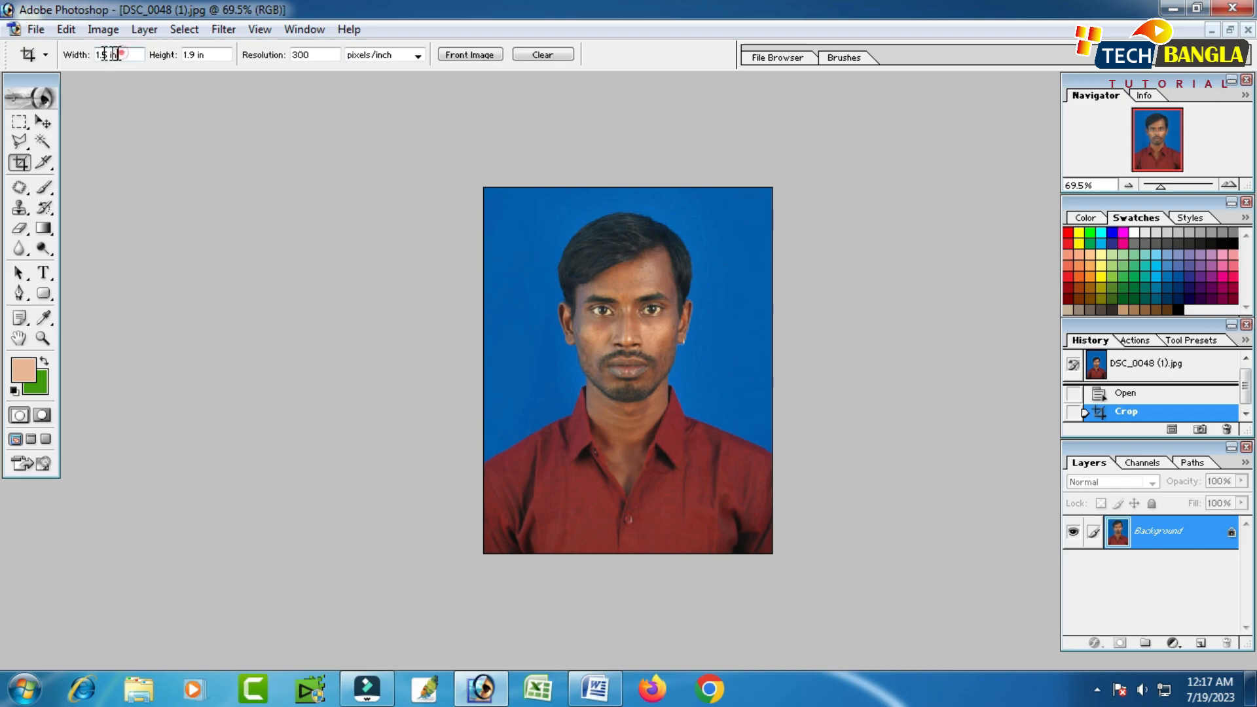
Step: Set the Crop tool's width to 3.4 in and its height to 4.9 in
{"action": "left_click", "coordinate": [118, 54]}
{"action": "type", "text": "3.4"}
{"action": "key", "text": "Tab"}
{"action": "type", "text": "4"}
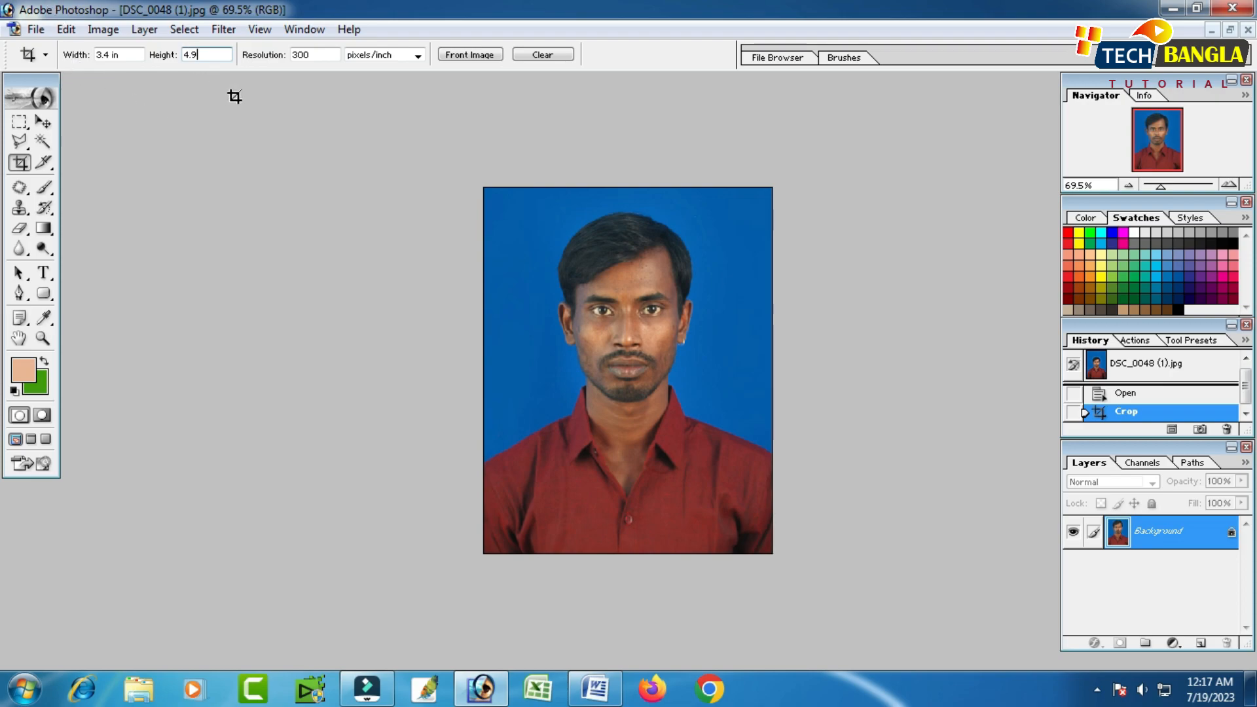
{"action": "type", "text": ".9"}
Step: Crop the portrait with a full-height frame centred horizontally on the face, trimming only the two sides
{"action": "left_click_drag", "start_coordinate": [483, 184], "coordinate": [780, 559]}
{"action": "left_click_drag", "start_coordinate": [639, 415], "coordinate": [653, 415]}
{"action": "key", "text": "Right"}
{"action": "key", "text": "Right"}
{"action": "key", "text": "Right"}
{"action": "key", "text": "Right"}
{"action": "key", "text": "Right"}
{"action": "key", "text": "Right"}
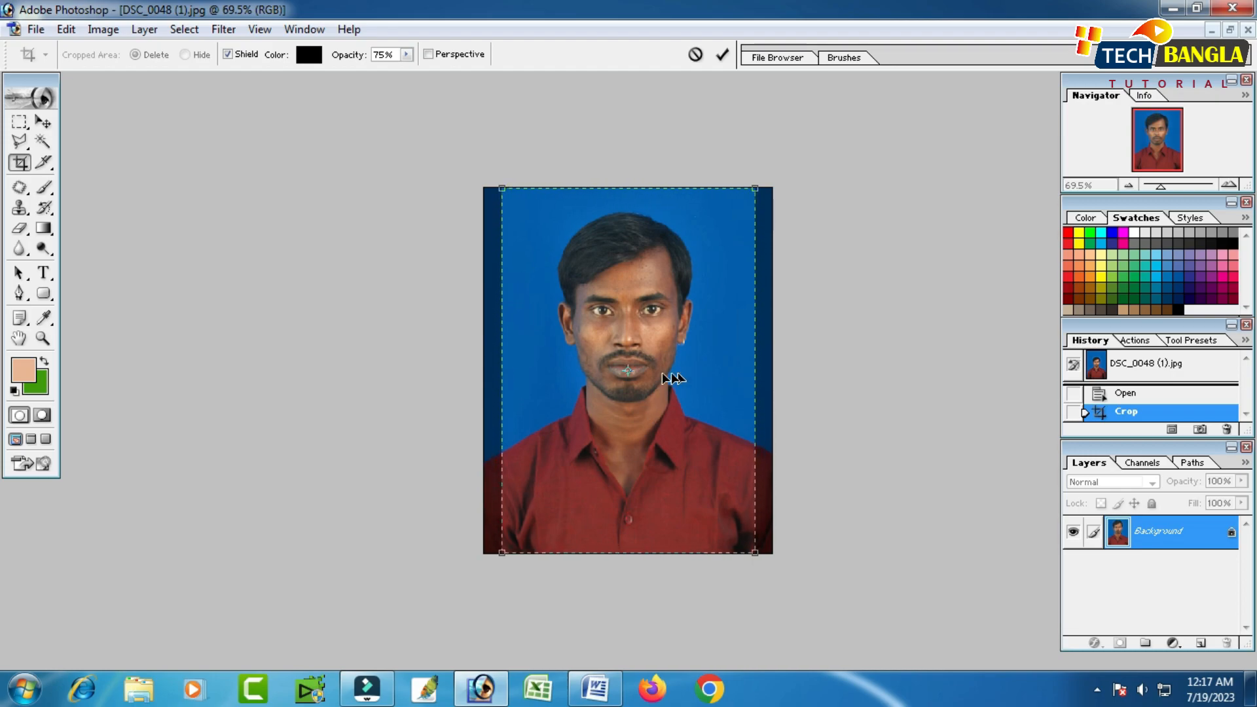
{"action": "key", "text": "Return"}
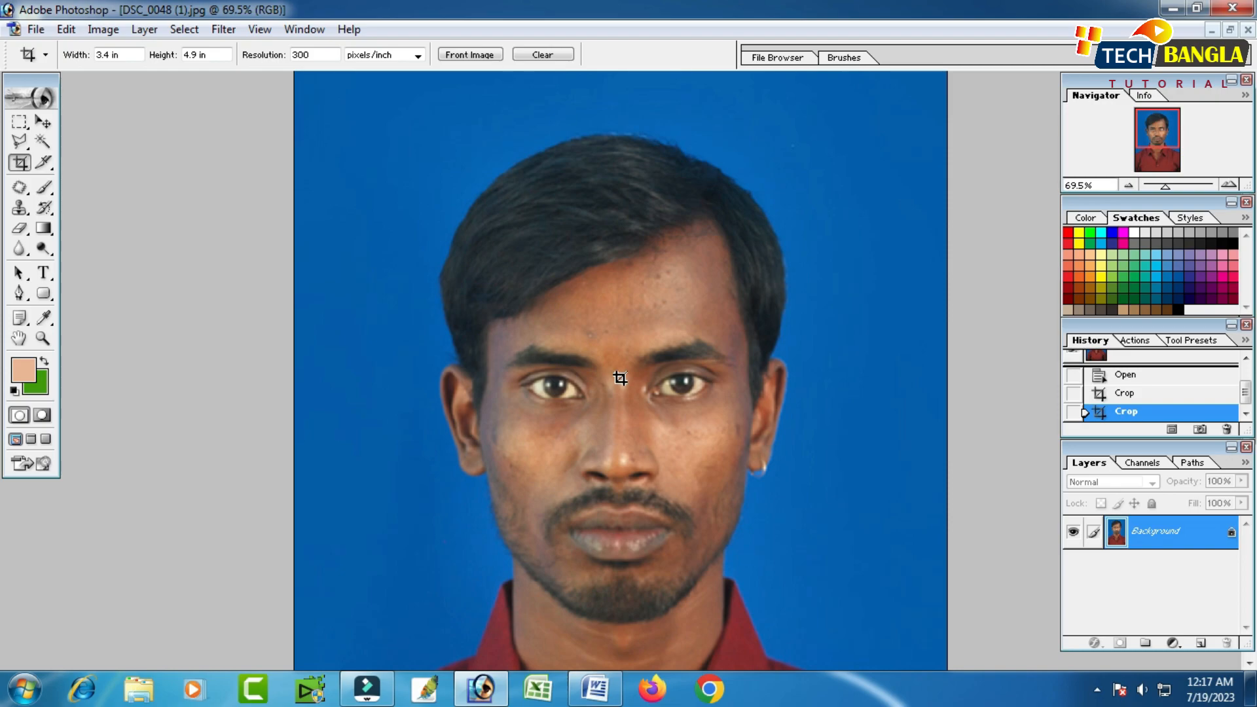
{"action": "key", "text": "ctrl+0"}
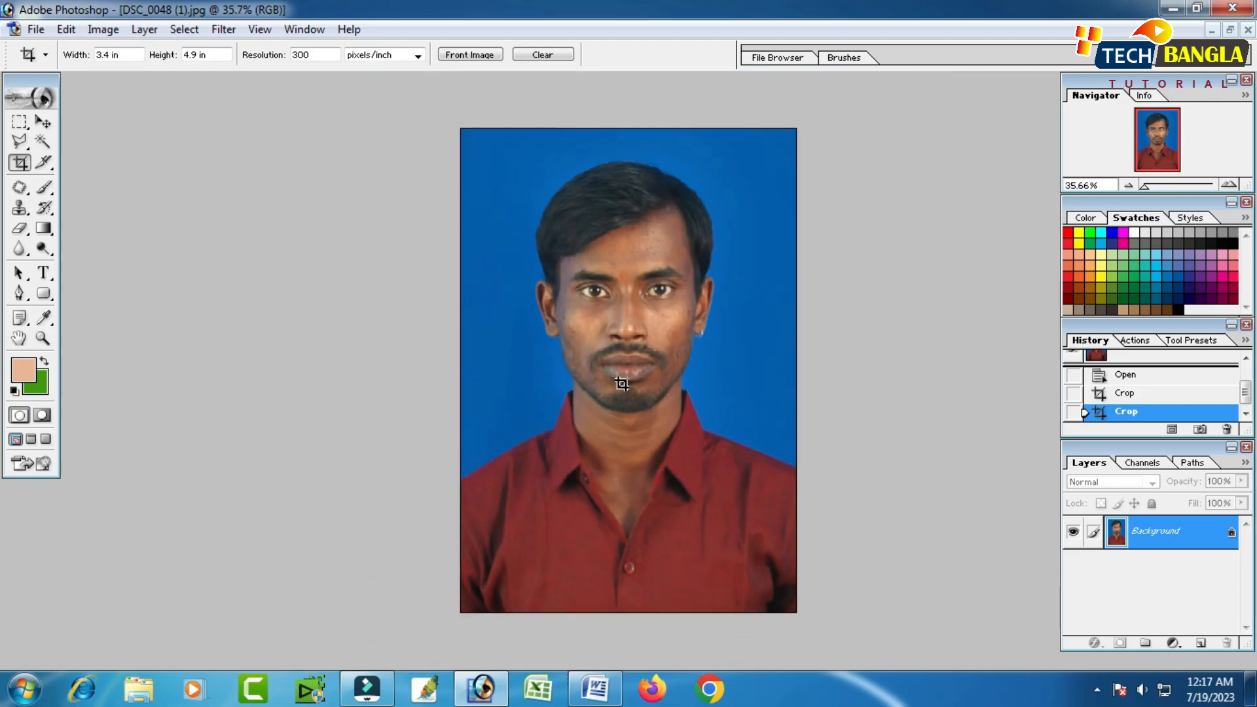
{"action": "scroll", "coordinate": [622, 384], "scroll_direction": "down", "scroll_amount": 2}
{"action": "left_click", "coordinate": [106, 57]}
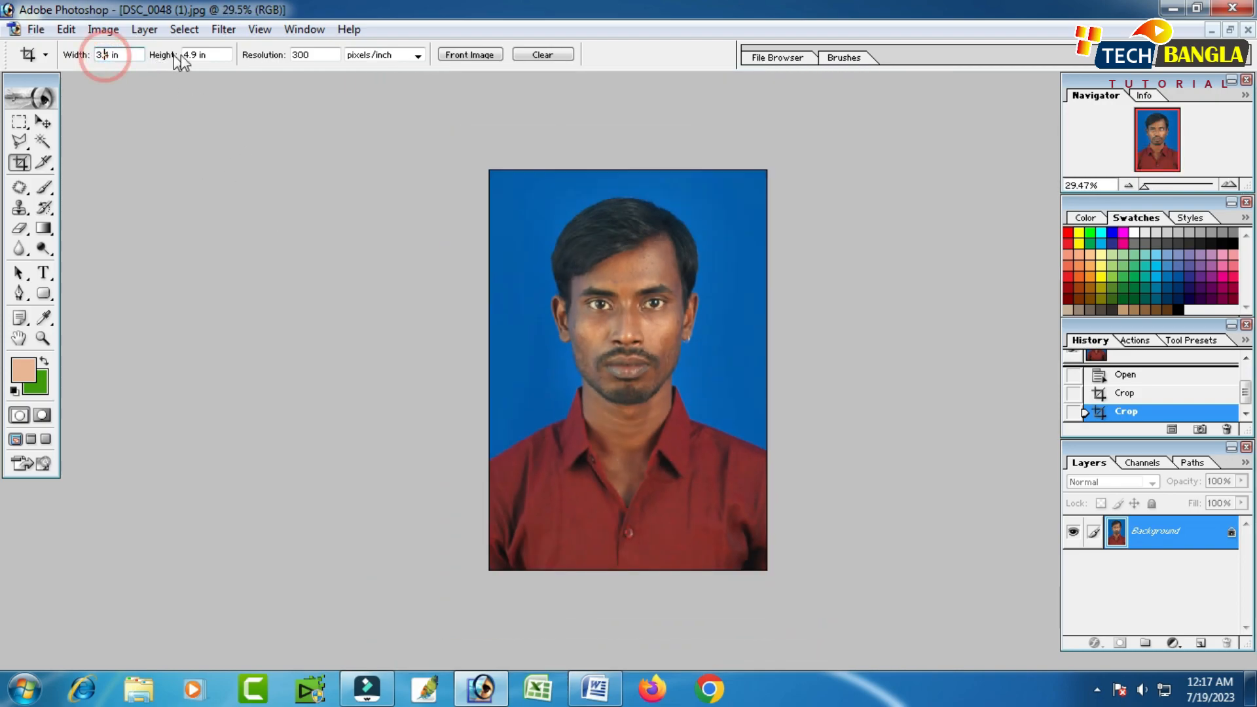
{"action": "left_click_drag", "start_coordinate": [210, 59], "coordinate": [93, 56]}
{"action": "left_click", "coordinate": [203, 58]}
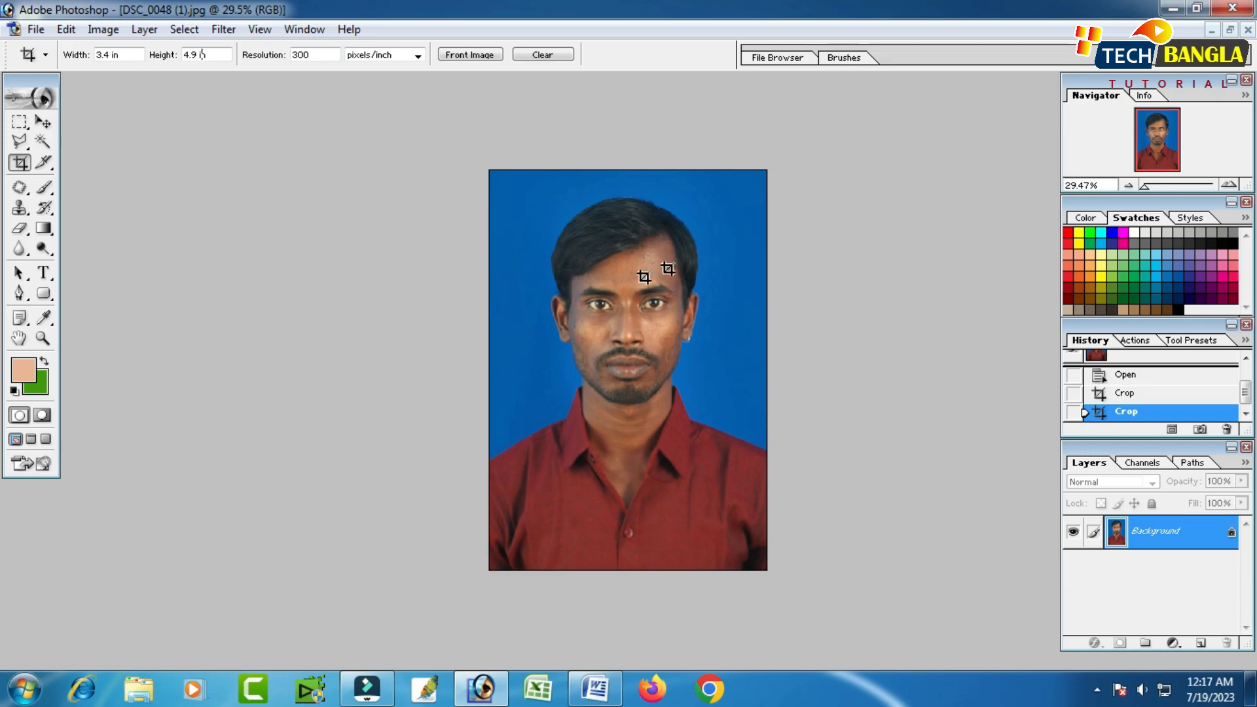
Step: Revert the photo to its original opened state using the history snapshot DSC_0048 (1).jpg
{"action": "scroll", "coordinate": [1131, 396], "scroll_direction": "up", "scroll_amount": 1}
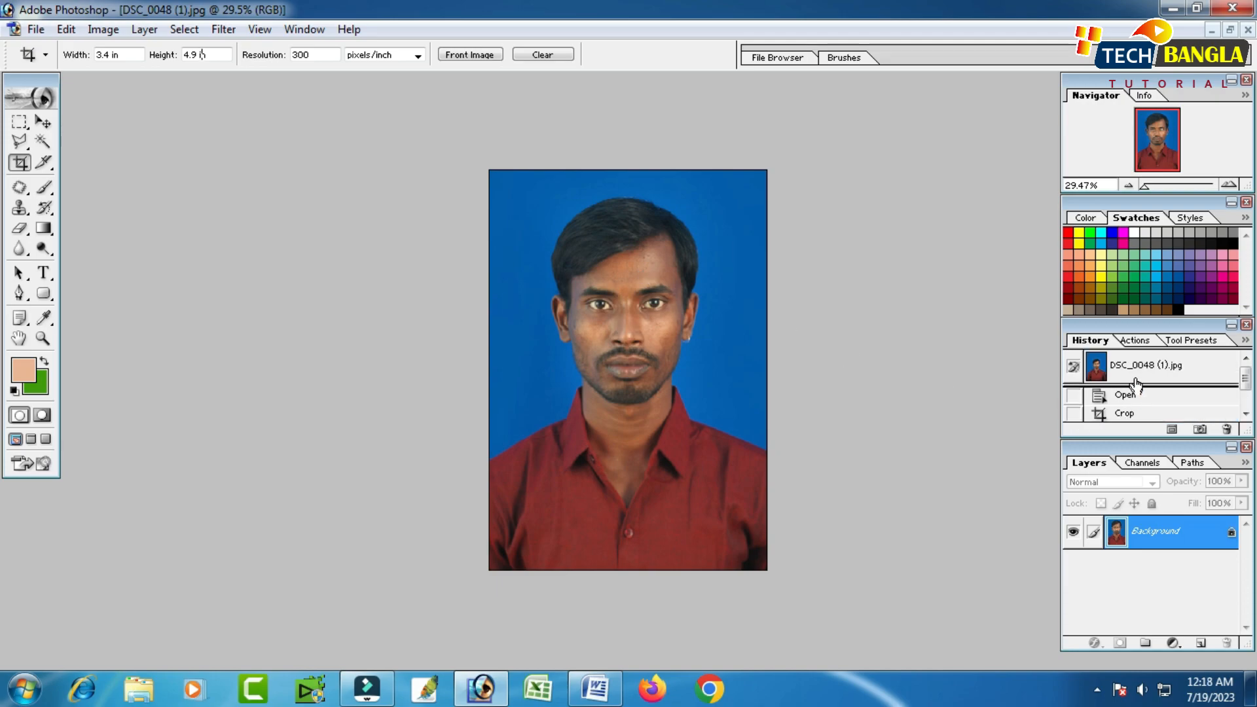
{"action": "left_click", "coordinate": [1139, 368]}
{"action": "key", "text": "ctrl+minus"}
{"action": "key", "text": "ctrl+minus"}
{"action": "key", "text": "ctrl+minus"}
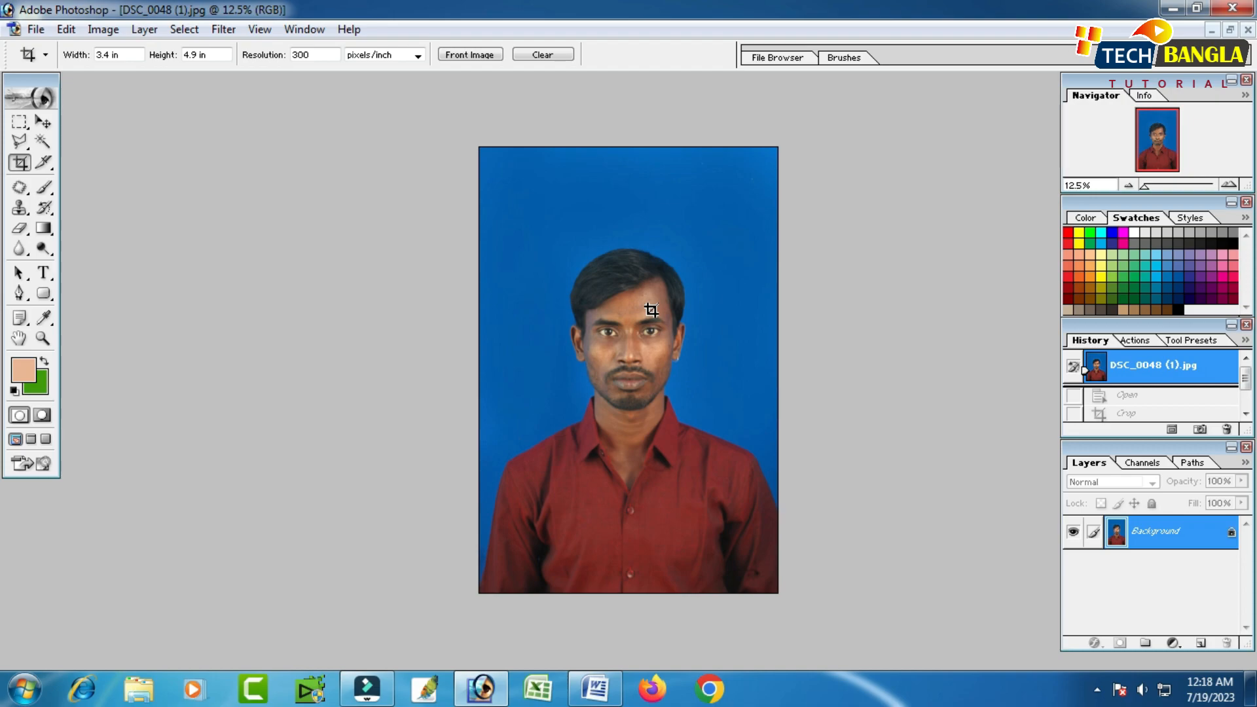
Step: Crop the photo to a rectangular marquee selection centred around the head and shoulders
{"action": "left_click", "coordinate": [20, 123]}
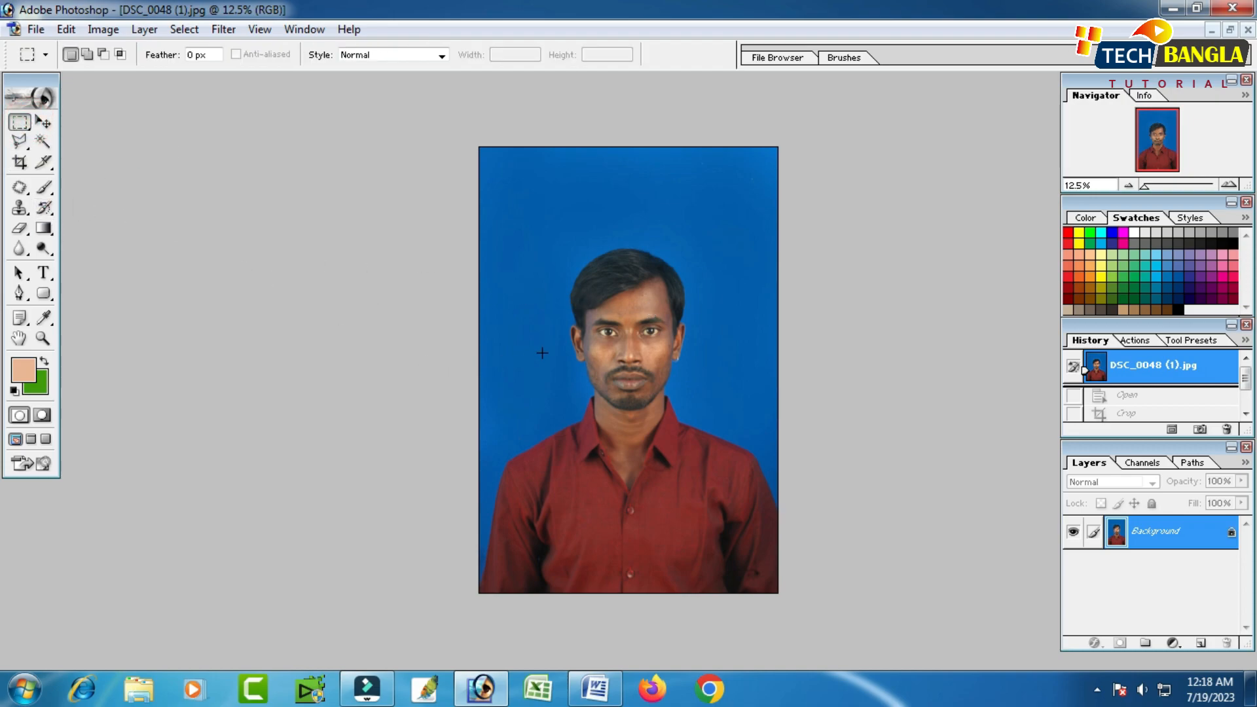
{"action": "left_click_drag", "start_coordinate": [520, 239], "coordinate": [763, 547]}
{"action": "left_click_drag", "start_coordinate": [716, 504], "coordinate": [703, 495]}
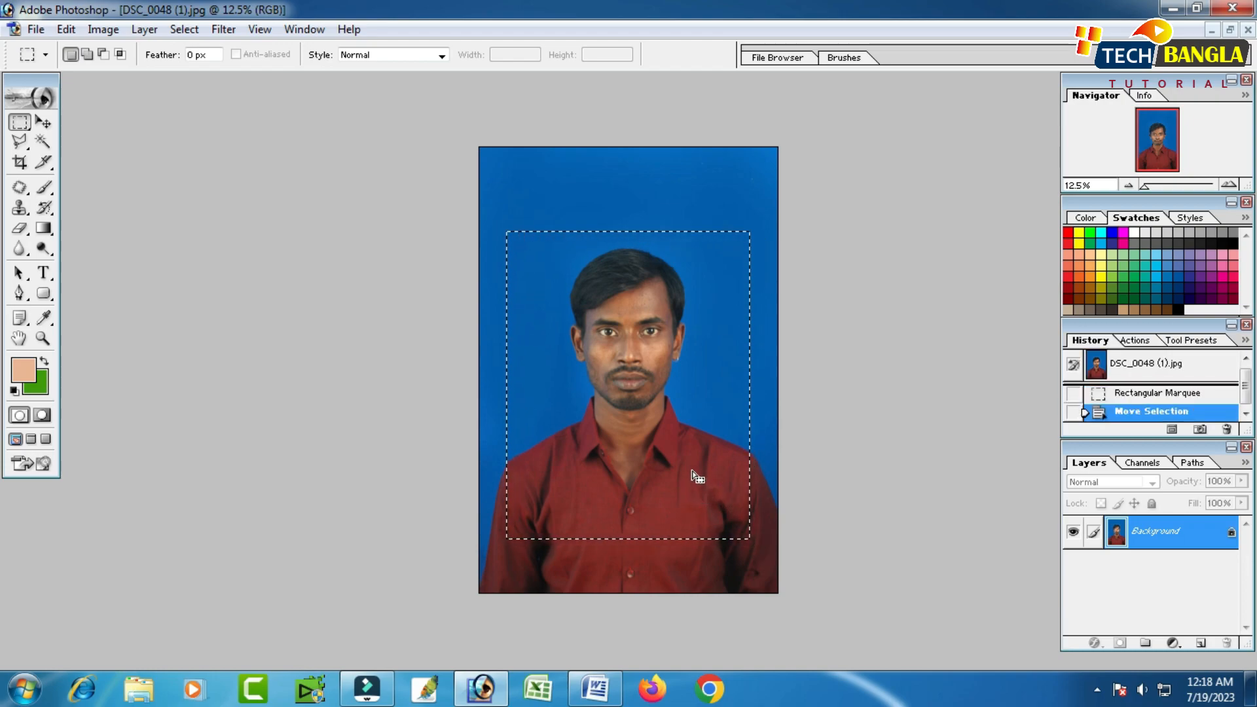
{"action": "left_click", "coordinate": [95, 33]}
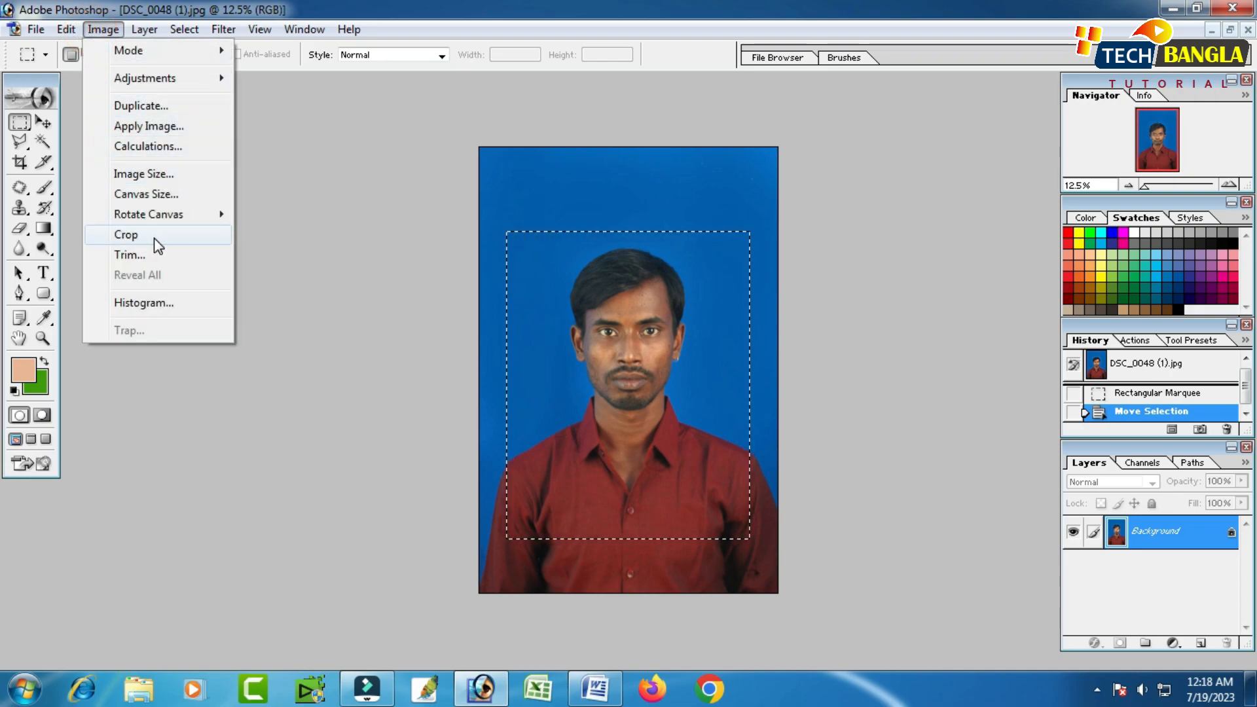
{"action": "left_click", "coordinate": [128, 236]}
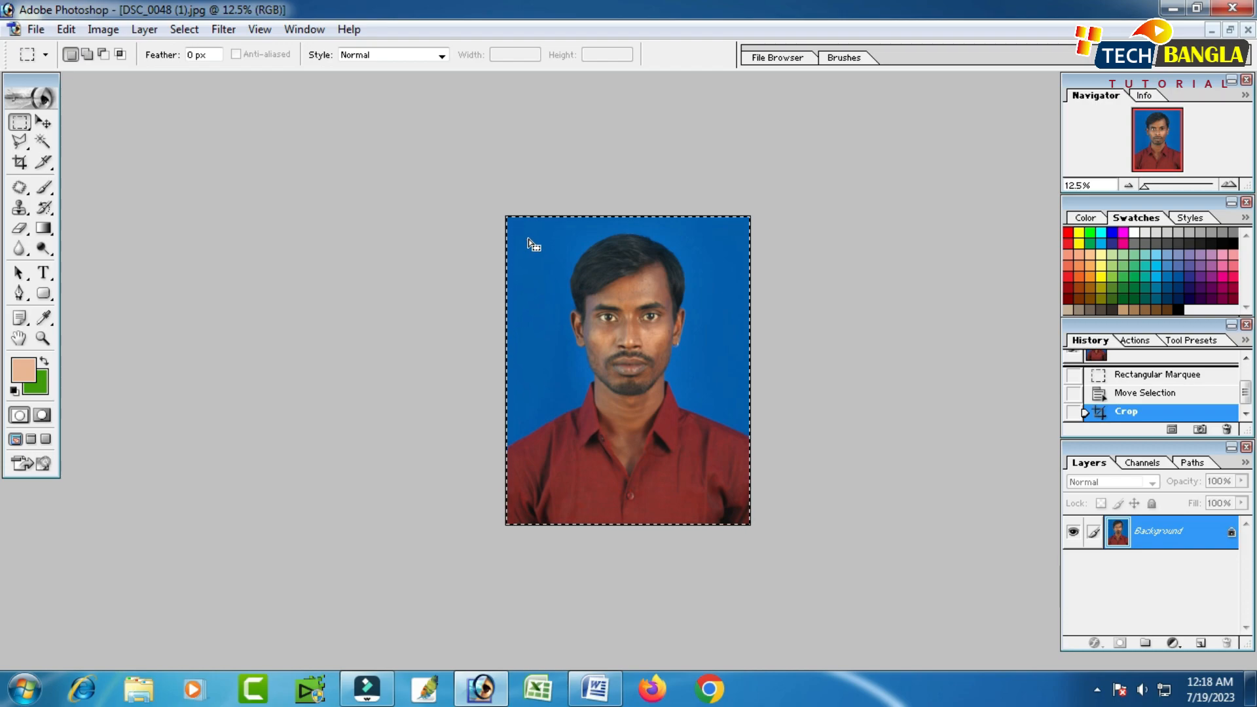
Step: Undo the marquee-based crop and clear the remaining selection
{"action": "key", "text": "ctrl+alt+z"}
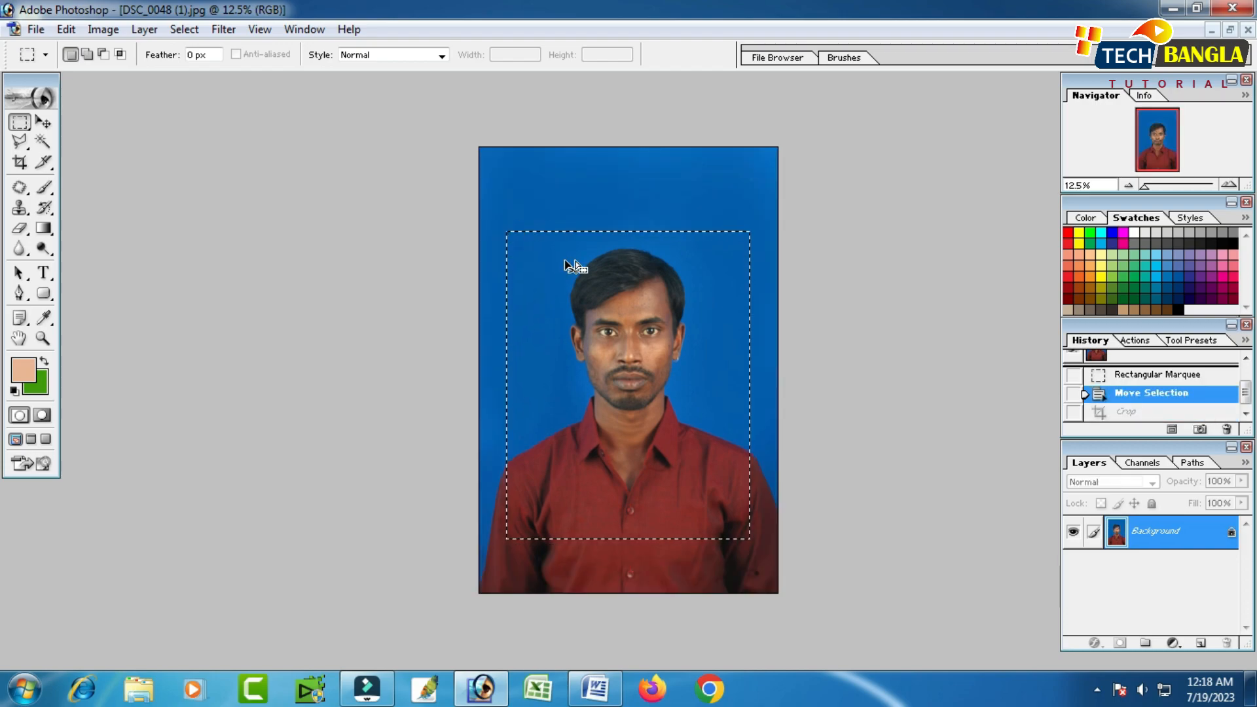
{"action": "left_click", "coordinate": [834, 231]}
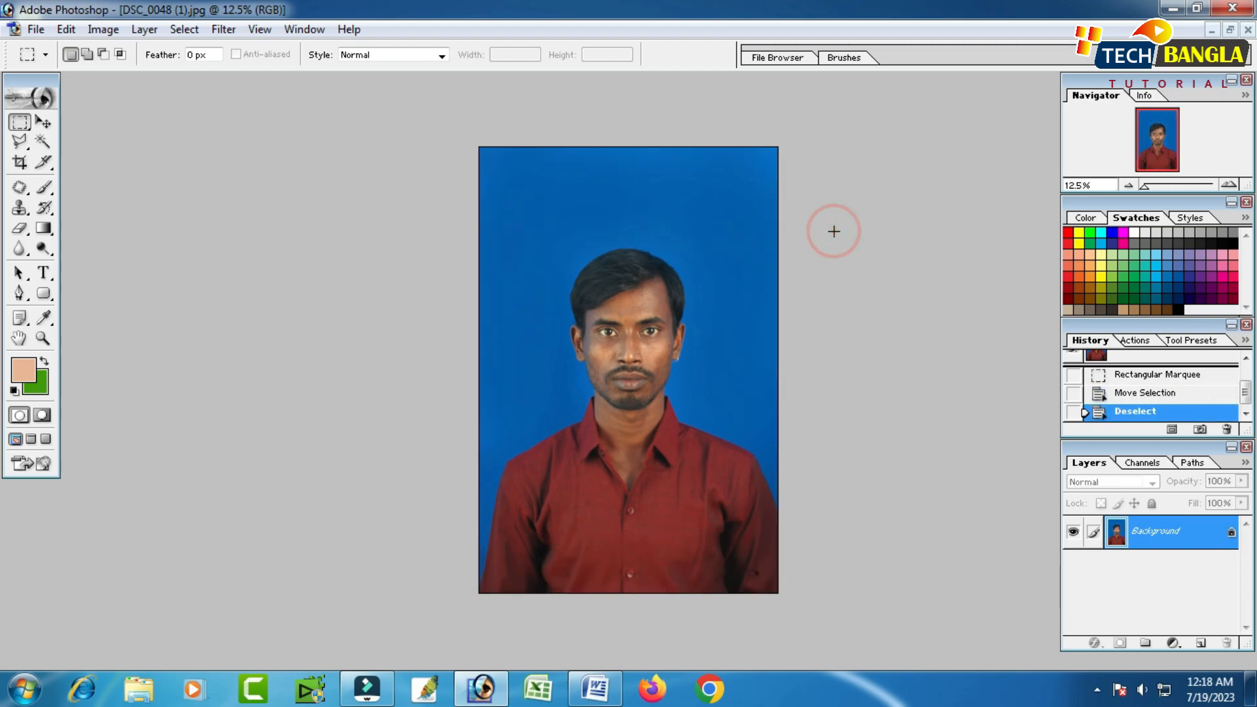
Step: Crop the photo to a narrow full-height marquee selection centred on the face, and clear the selection
{"action": "left_click_drag", "start_coordinate": [569, 147], "coordinate": [692, 592]}
{"action": "left_click_drag", "start_coordinate": [659, 535], "coordinate": [659, 536]}
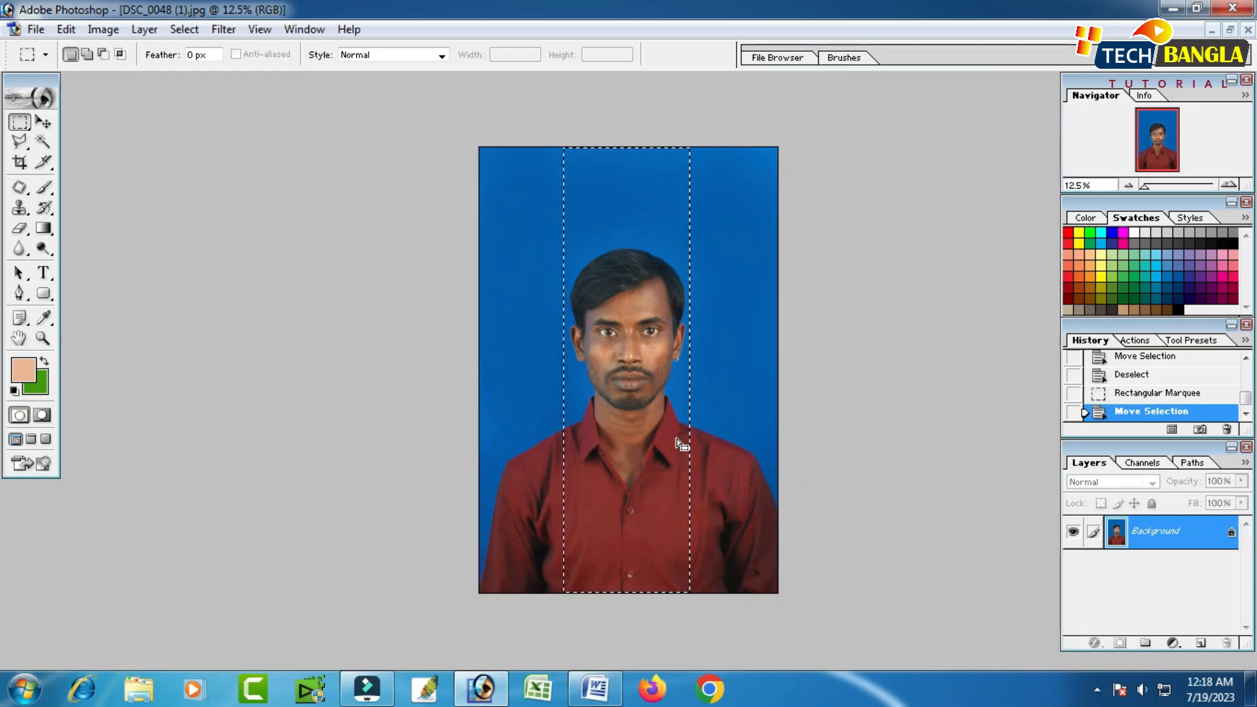
{"action": "left_click", "coordinate": [102, 30]}
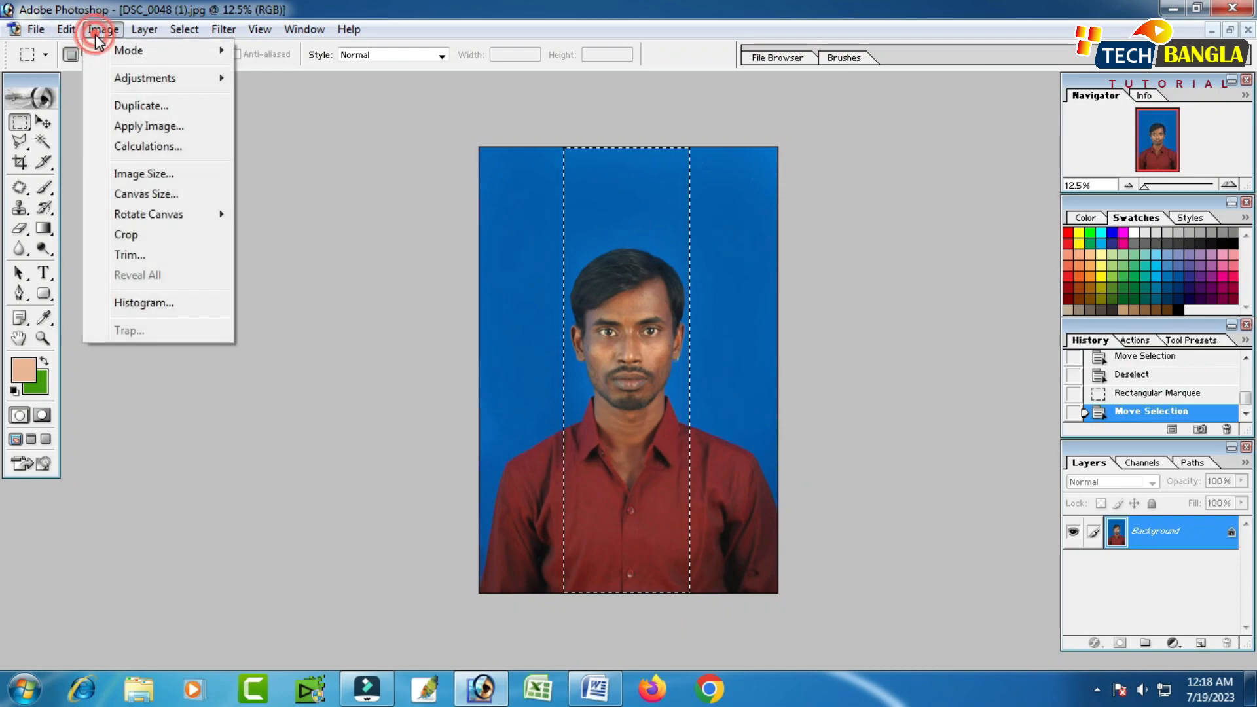
{"action": "left_click", "coordinate": [139, 234]}
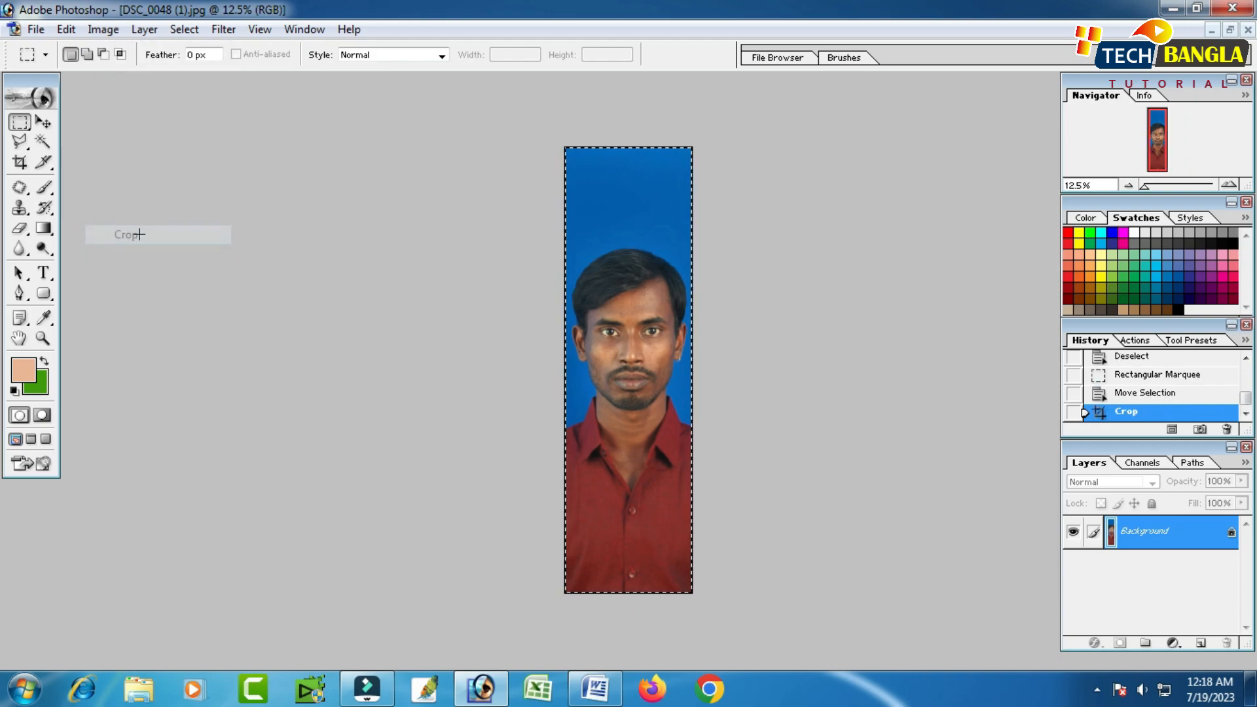
{"action": "left_click", "coordinate": [720, 264]}
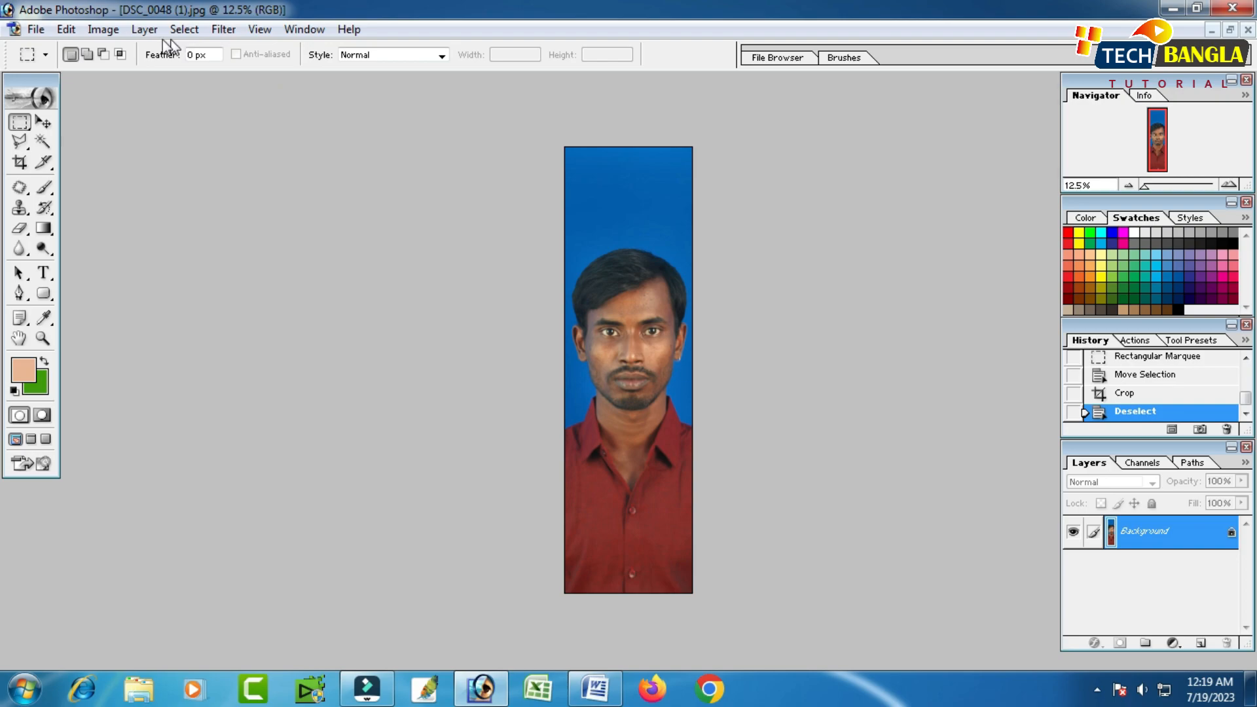
Step: View the narrow cropped portrait at print size and examine it from the head down to the shirt
{"action": "left_click", "coordinate": [260, 29]}
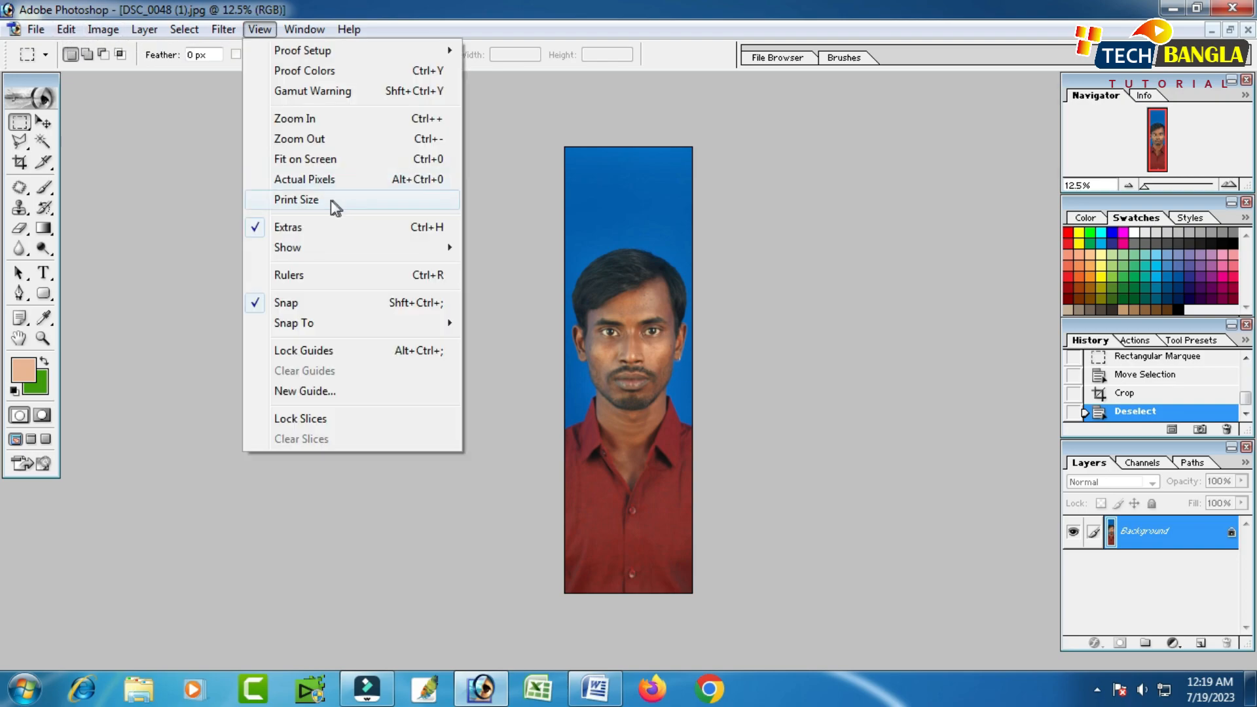
{"action": "left_click", "coordinate": [293, 205]}
{"action": "scroll", "coordinate": [701, 319], "scroll_direction": "up", "scroll_amount": 3}
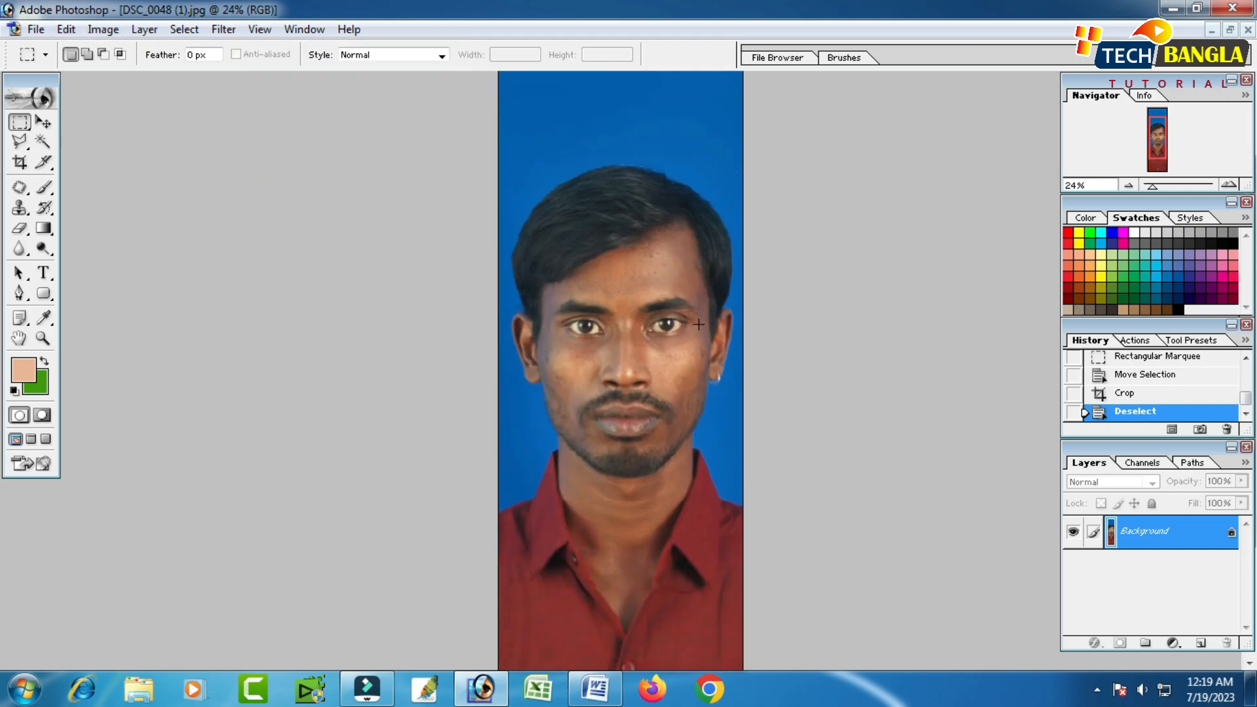
{"action": "scroll", "coordinate": [691, 326], "scroll_direction": "down", "scroll_amount": 5}
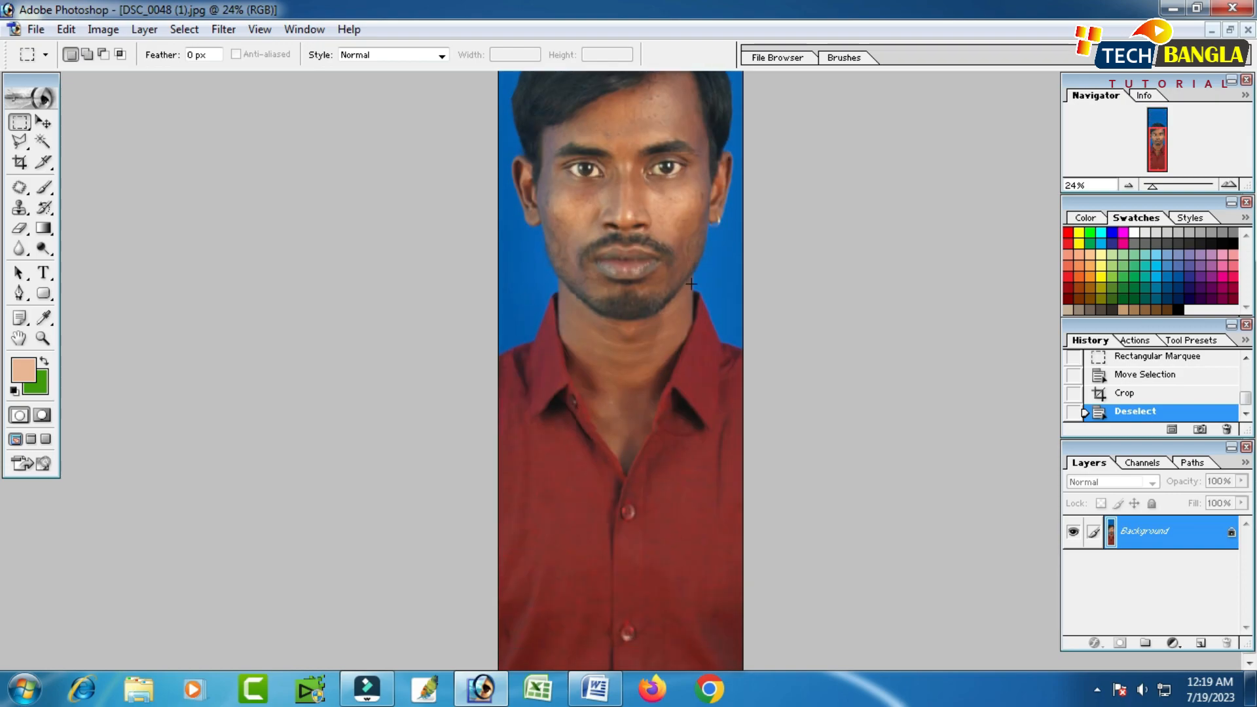
{"action": "scroll", "coordinate": [656, 294], "scroll_direction": "down", "scroll_amount": 6}
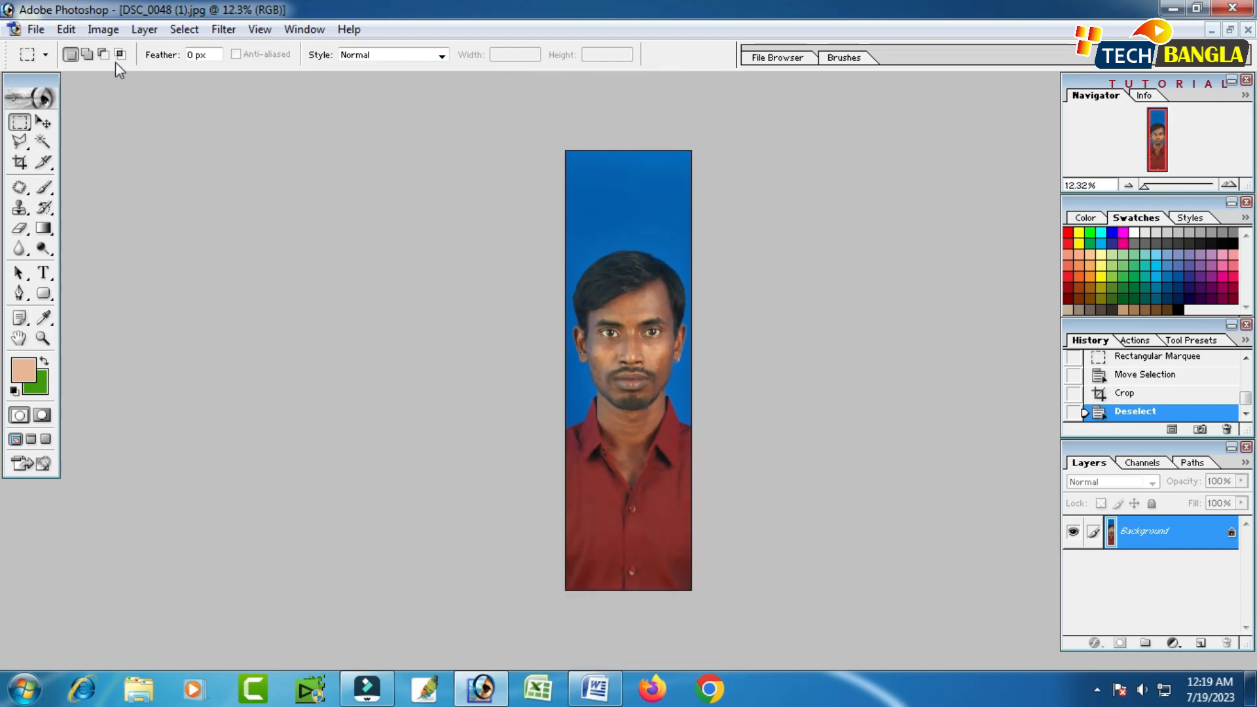
Step: Inspect the cropped photo's pixel dimensions, document size in inches and resolution in the Image Size settings
{"action": "left_click", "coordinate": [103, 29]}
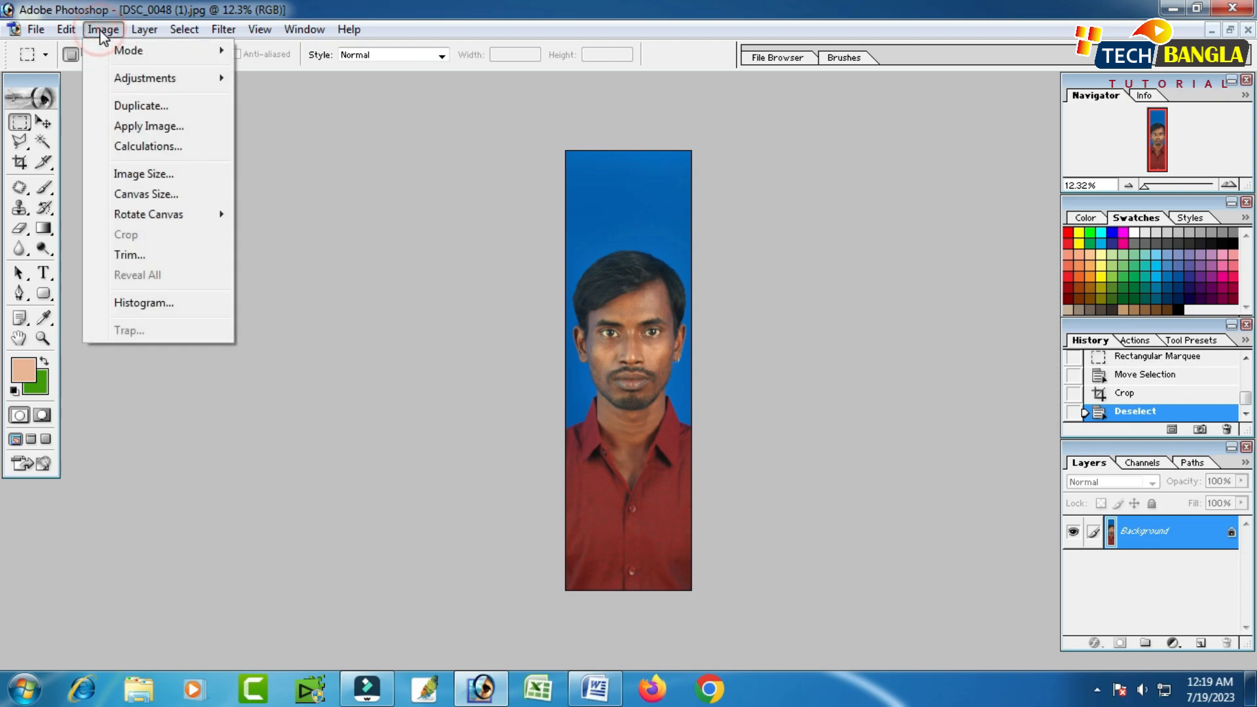
{"action": "left_click", "coordinate": [151, 178]}
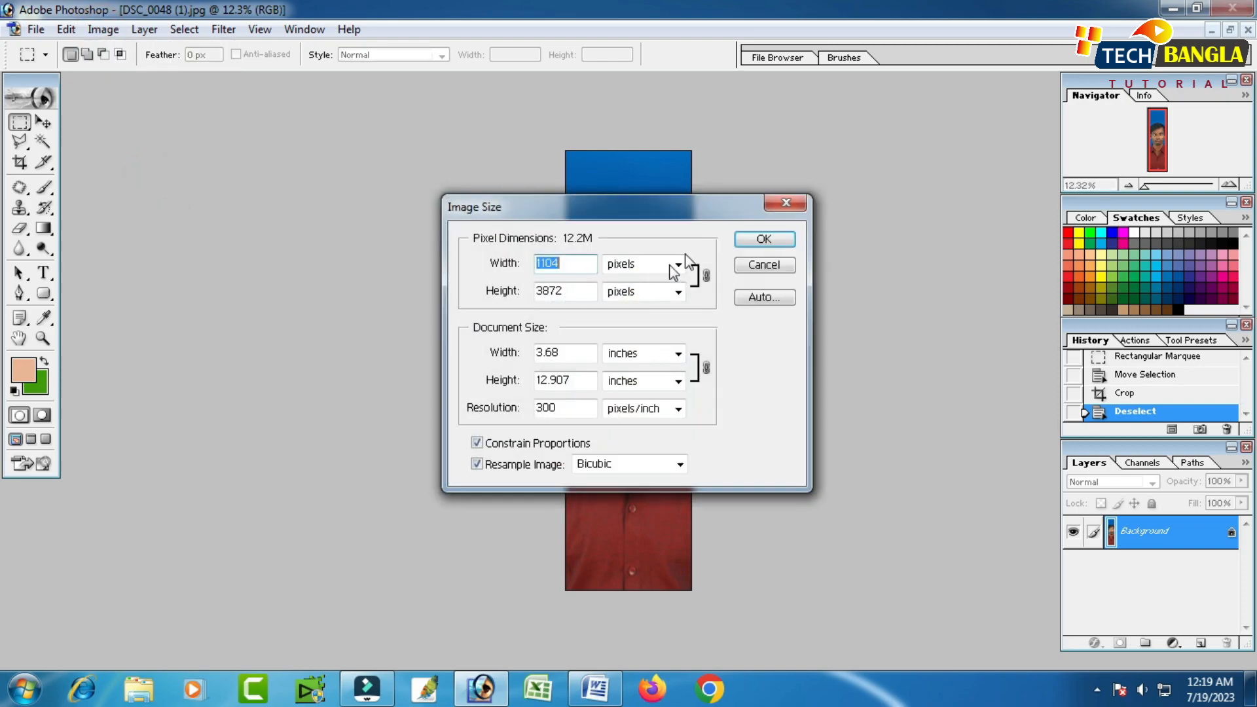
{"action": "left_click_drag", "start_coordinate": [687, 208], "coordinate": [920, 209]}
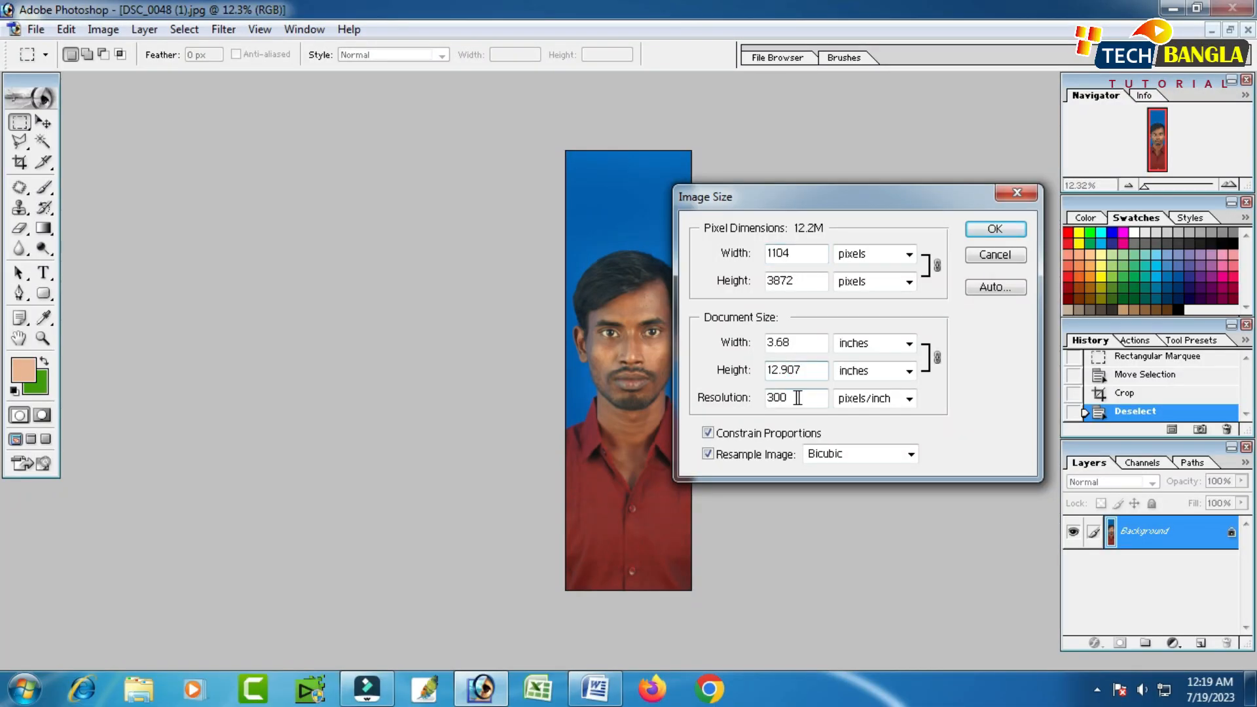
{"action": "double_click", "coordinate": [798, 398]}
{"action": "left_click", "coordinate": [855, 348]}
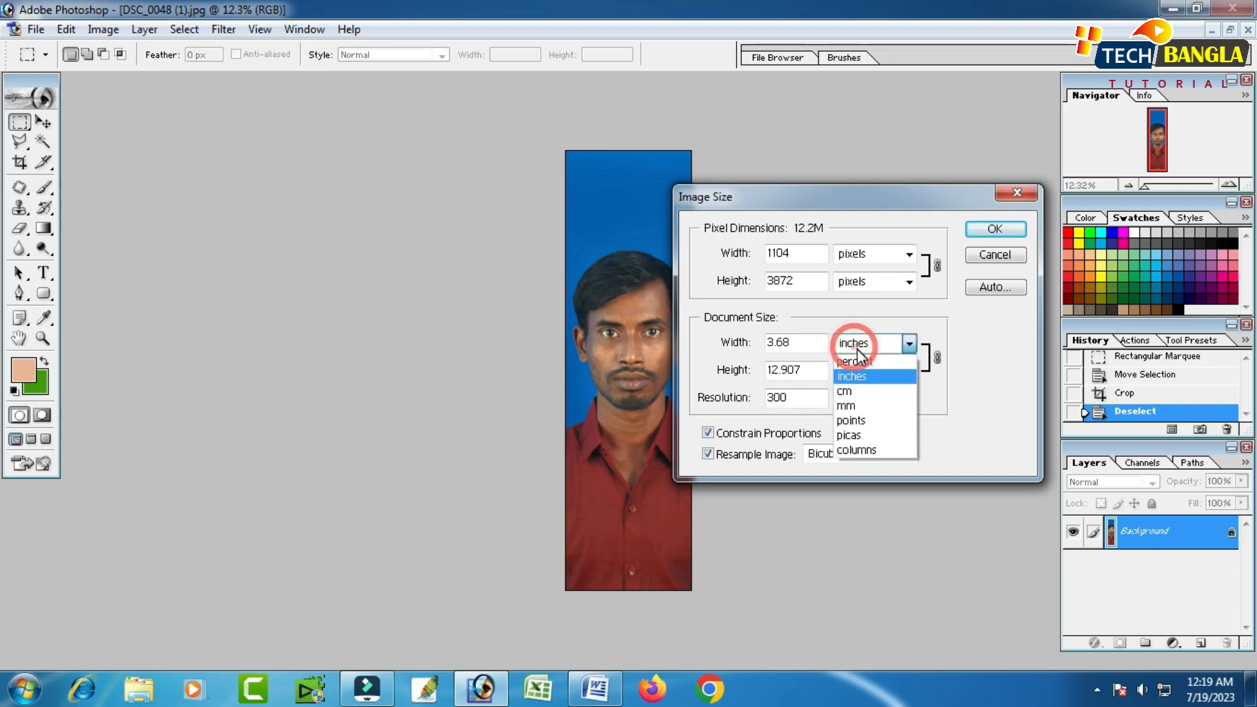
{"action": "left_click", "coordinate": [853, 377]}
{"action": "left_click", "coordinate": [980, 256]}
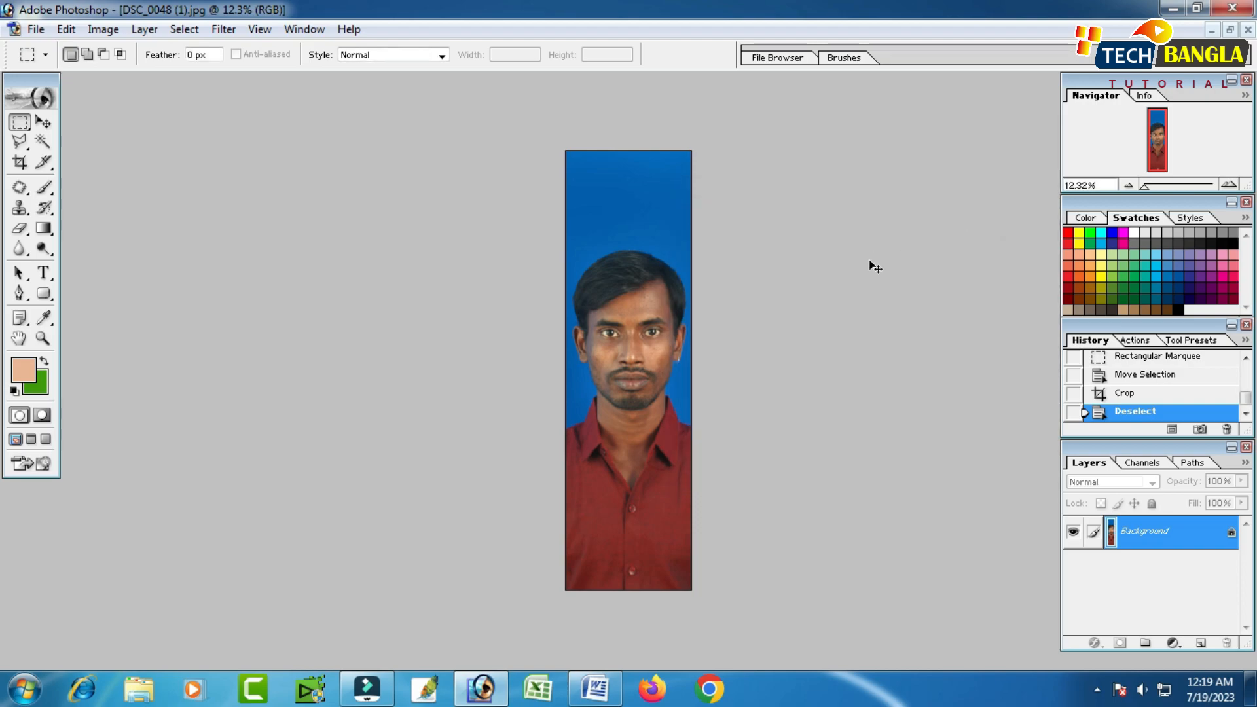
Step: Undo the narrow full-height crop and clear the restored marquee selection
{"action": "key", "text": "ctrl+alt+z"}
{"action": "key", "text": "ctrl+alt+z"}
{"action": "key", "text": "ctrl+d"}
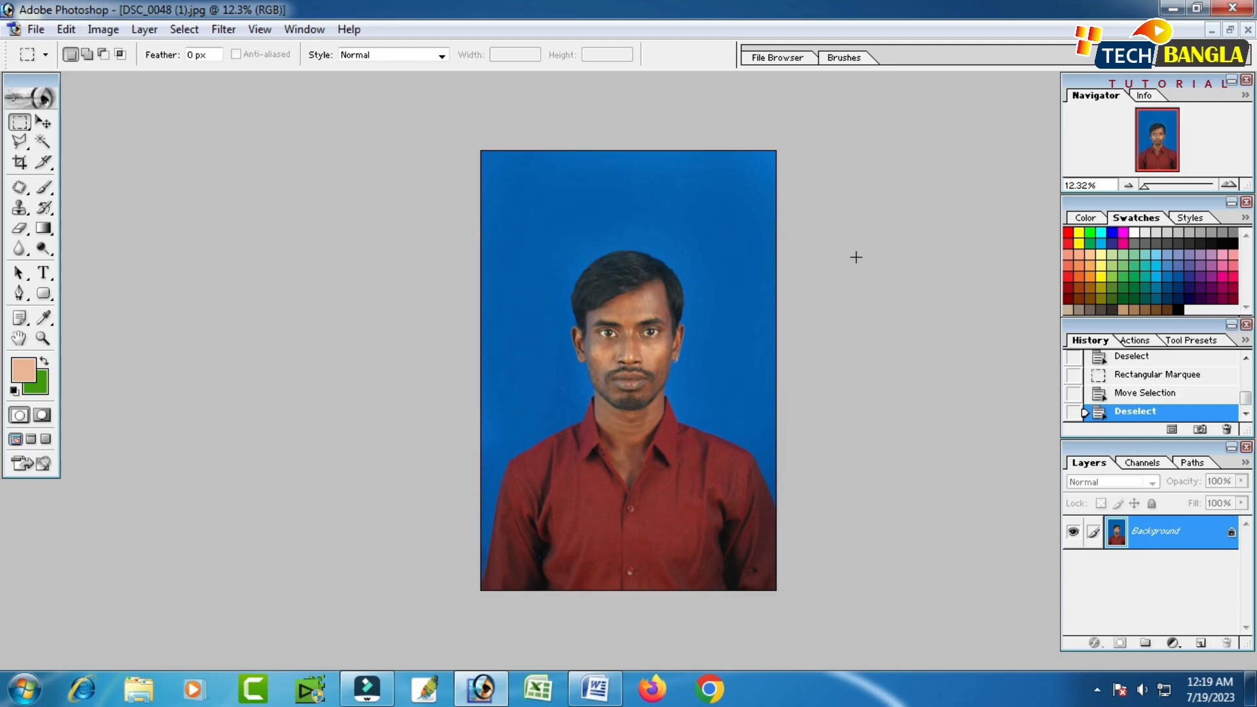
Step: Remove the fixed width and height from the Crop tool so that it crops freely
{"action": "left_click", "coordinate": [20, 163]}
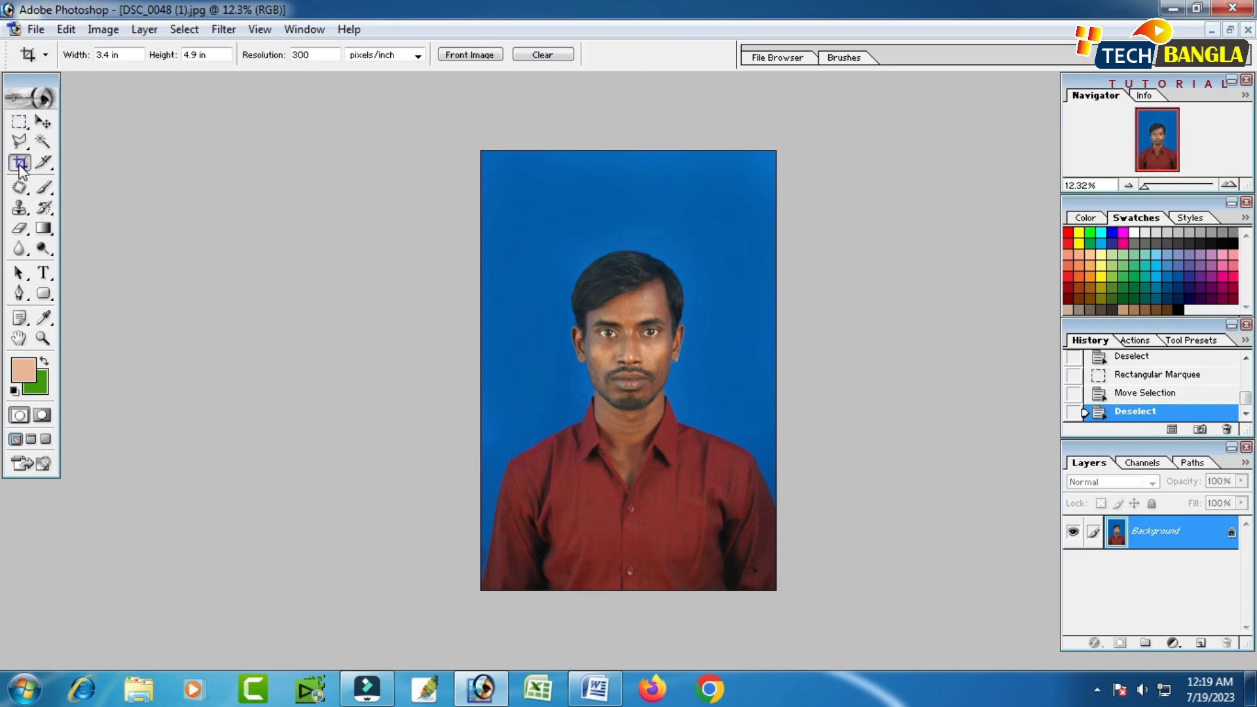
{"action": "left_click", "coordinate": [127, 54]}
{"action": "key", "text": "BackSpace"}
{"action": "key", "text": "Tab"}
{"action": "key", "text": "BackSpace"}
{"action": "left_click", "coordinate": [209, 129]}
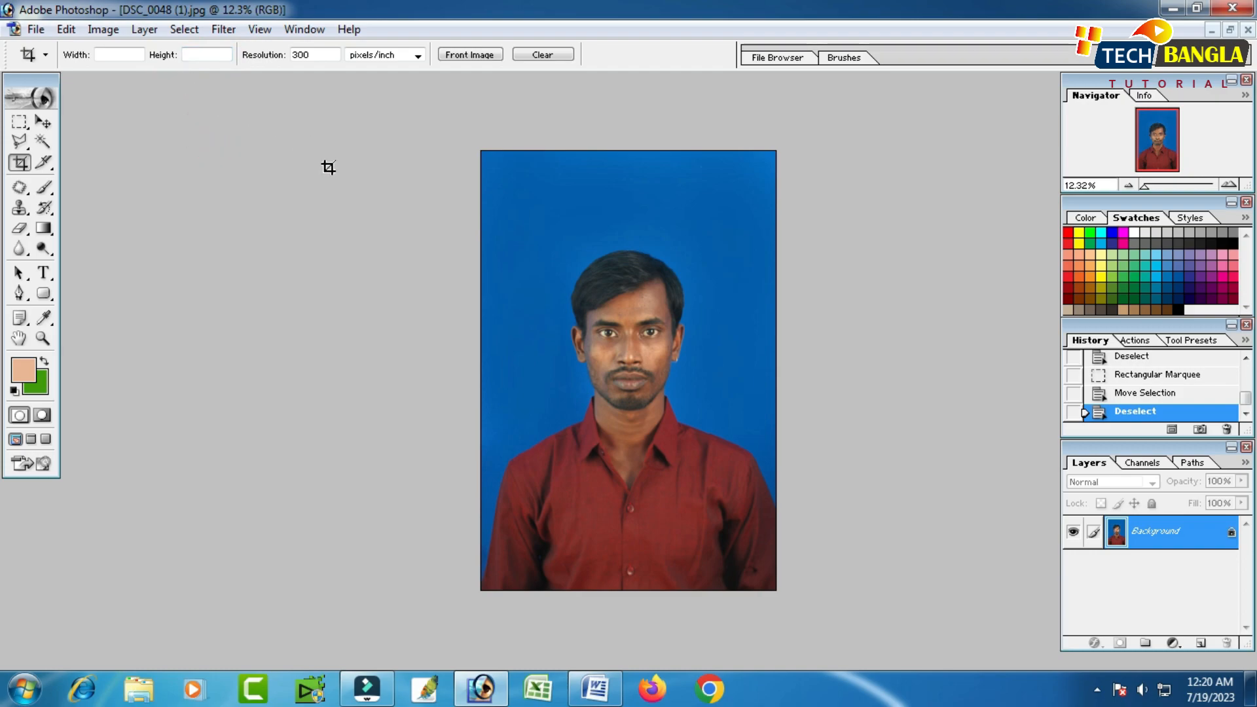
Step: Try a free-proportion crop around the head and chest, adjusting each edge of the frame, and undo it
{"action": "left_click_drag", "start_coordinate": [509, 214], "coordinate": [730, 424]}
{"action": "left_click_drag", "start_coordinate": [657, 344], "coordinate": [664, 373]}
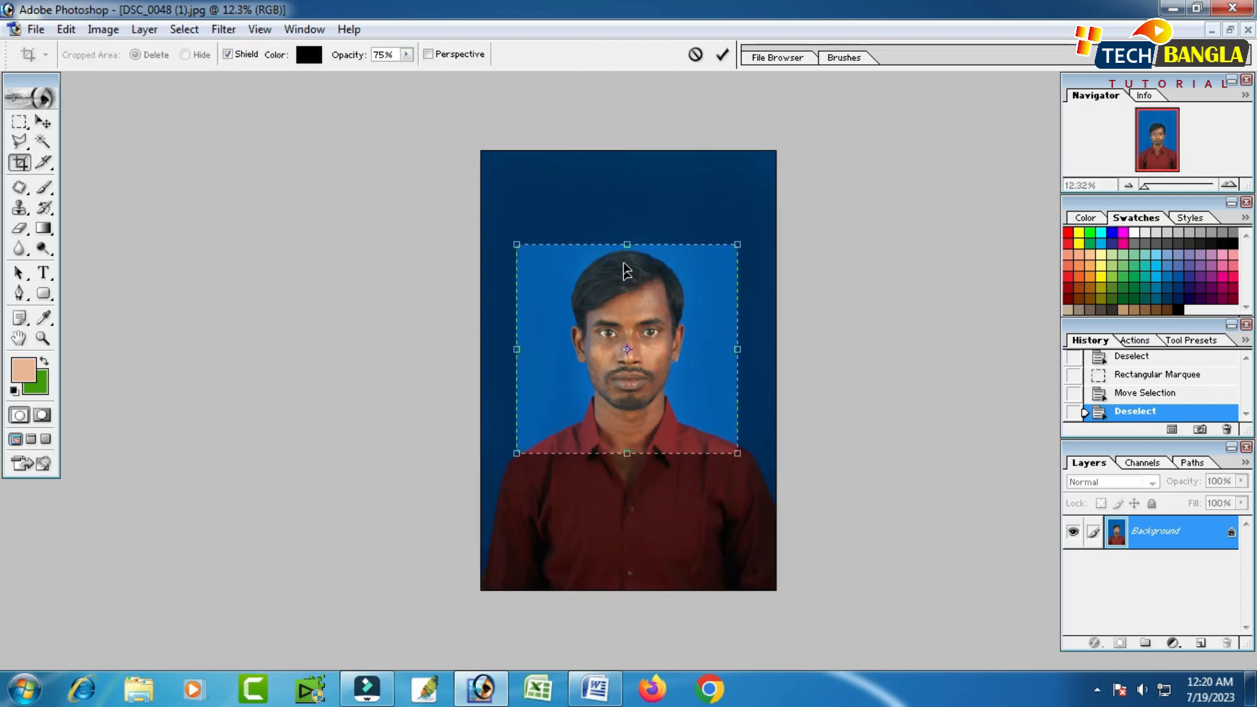
{"action": "left_click_drag", "start_coordinate": [627, 241], "coordinate": [628, 212]}
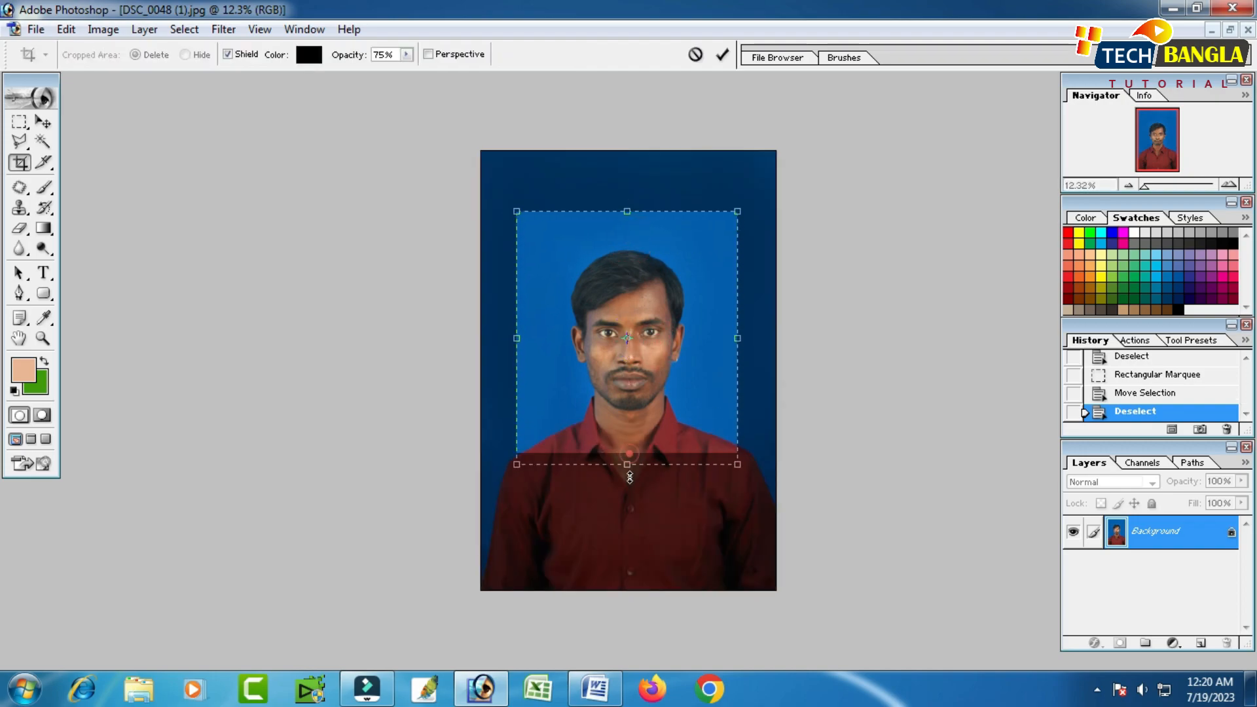
{"action": "left_click_drag", "start_coordinate": [628, 454], "coordinate": [628, 477]}
{"action": "left_click_drag", "start_coordinate": [738, 344], "coordinate": [748, 344]}
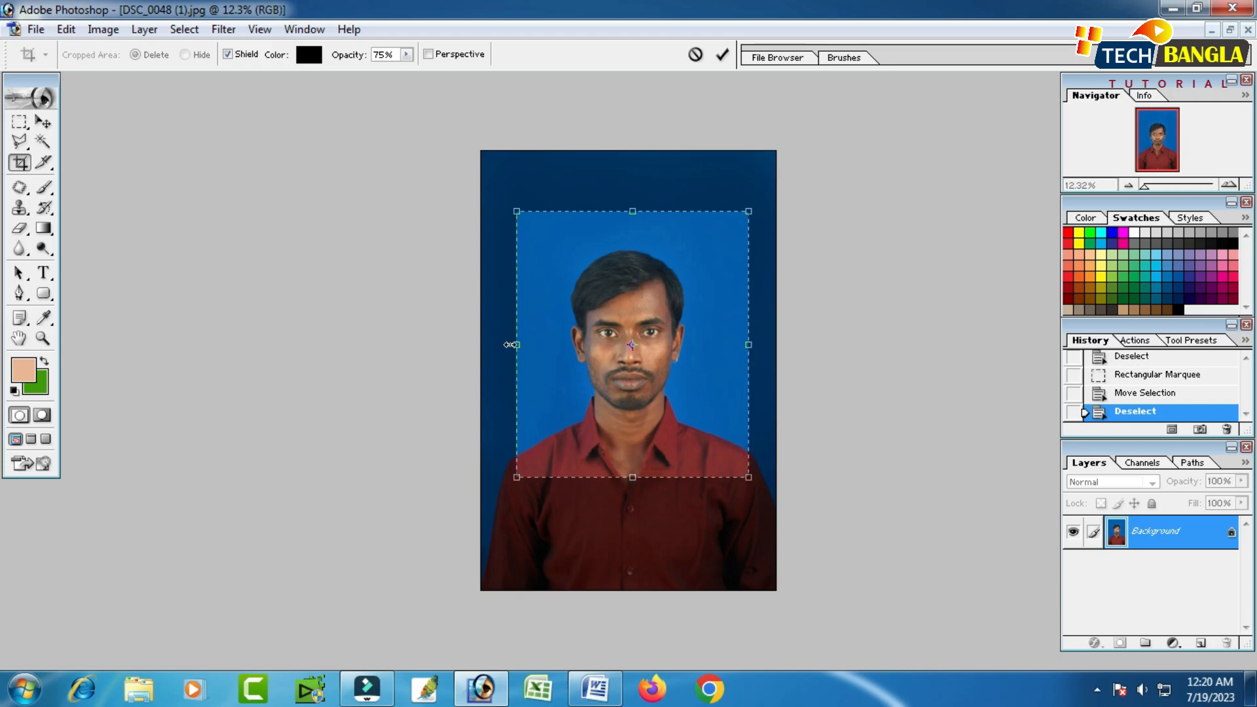
{"action": "left_click_drag", "start_coordinate": [517, 344], "coordinate": [506, 347]}
{"action": "left_click_drag", "start_coordinate": [627, 211], "coordinate": [628, 197]}
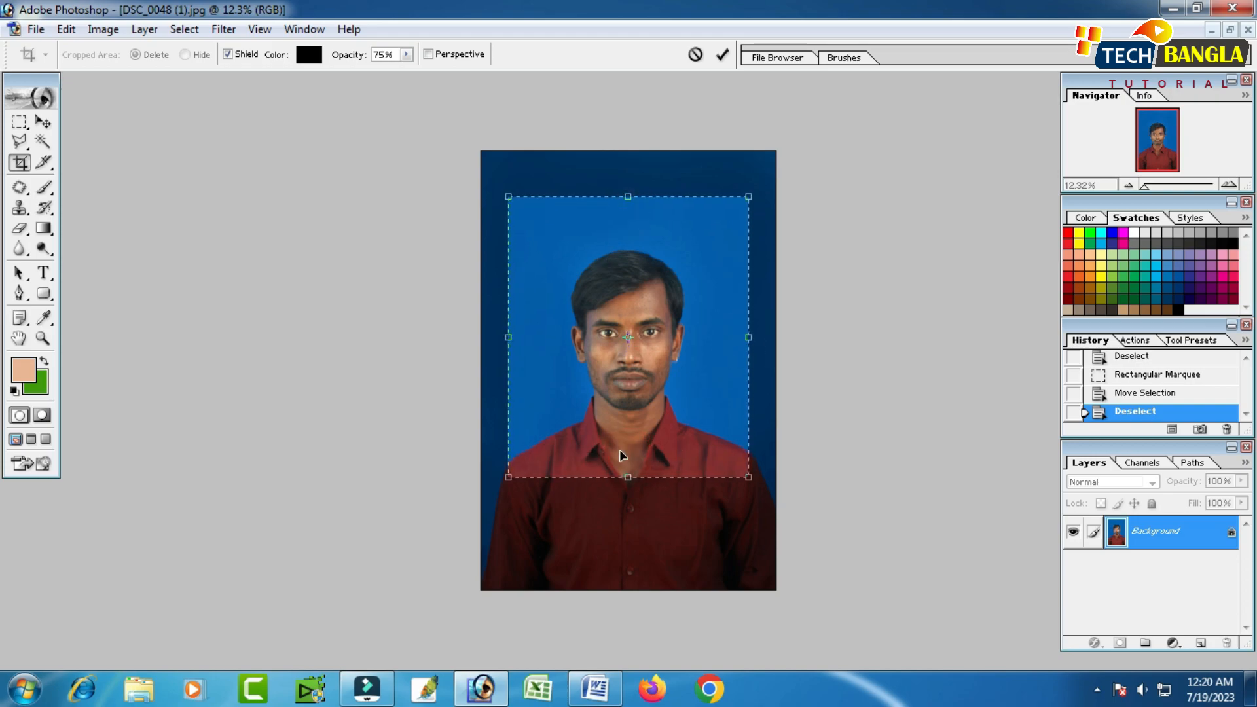
{"action": "left_click_drag", "start_coordinate": [630, 479], "coordinate": [630, 491]}
{"action": "left_click_drag", "start_coordinate": [650, 402], "coordinate": [650, 441]}
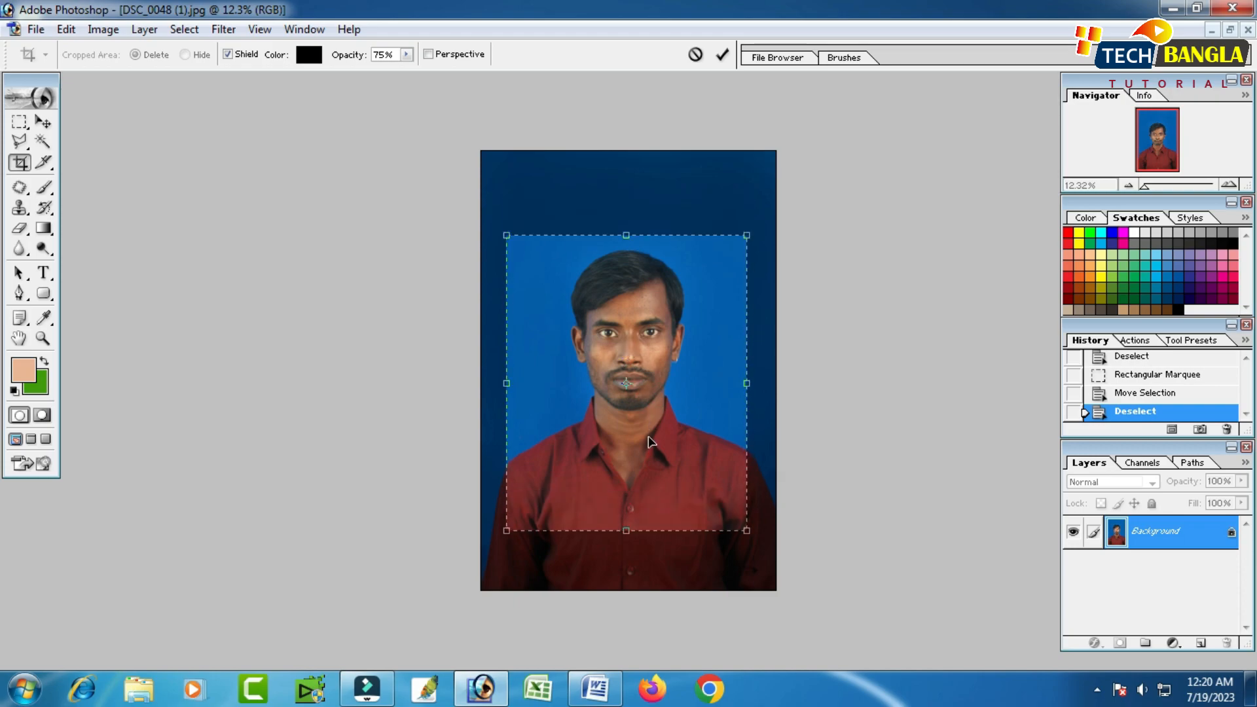
{"action": "double_click", "coordinate": [653, 357]}
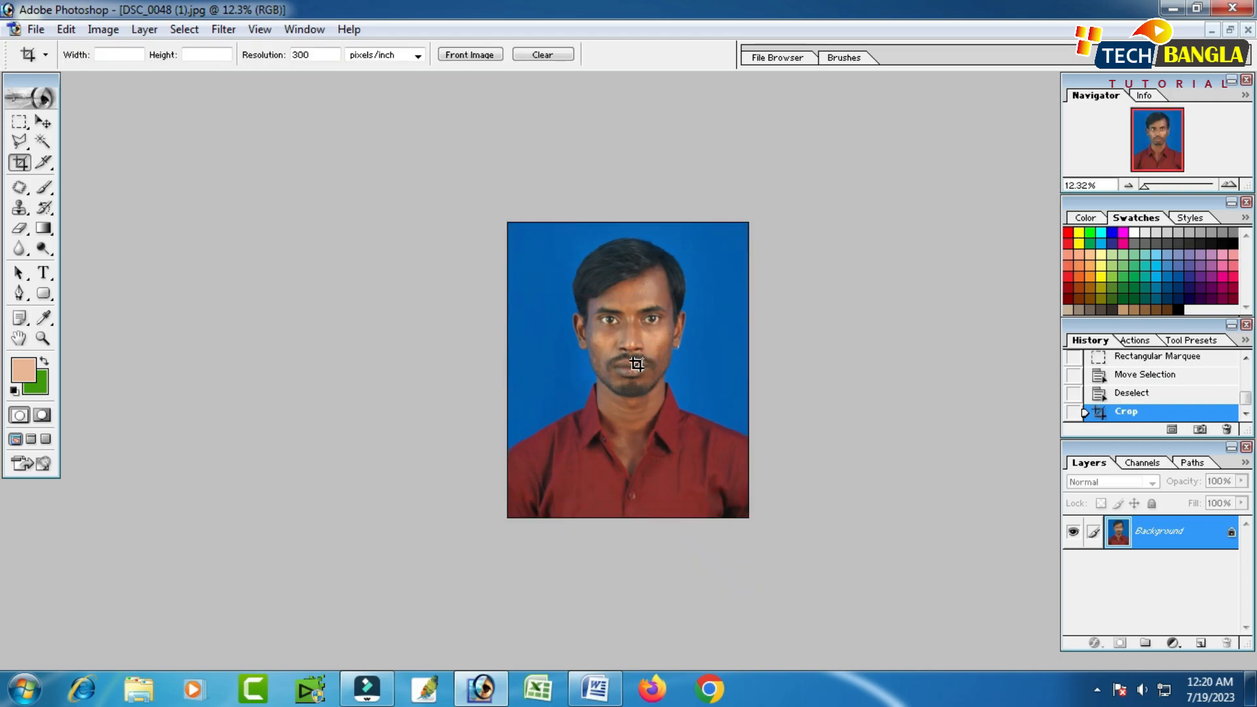
{"action": "key", "text": "ctrl+z"}
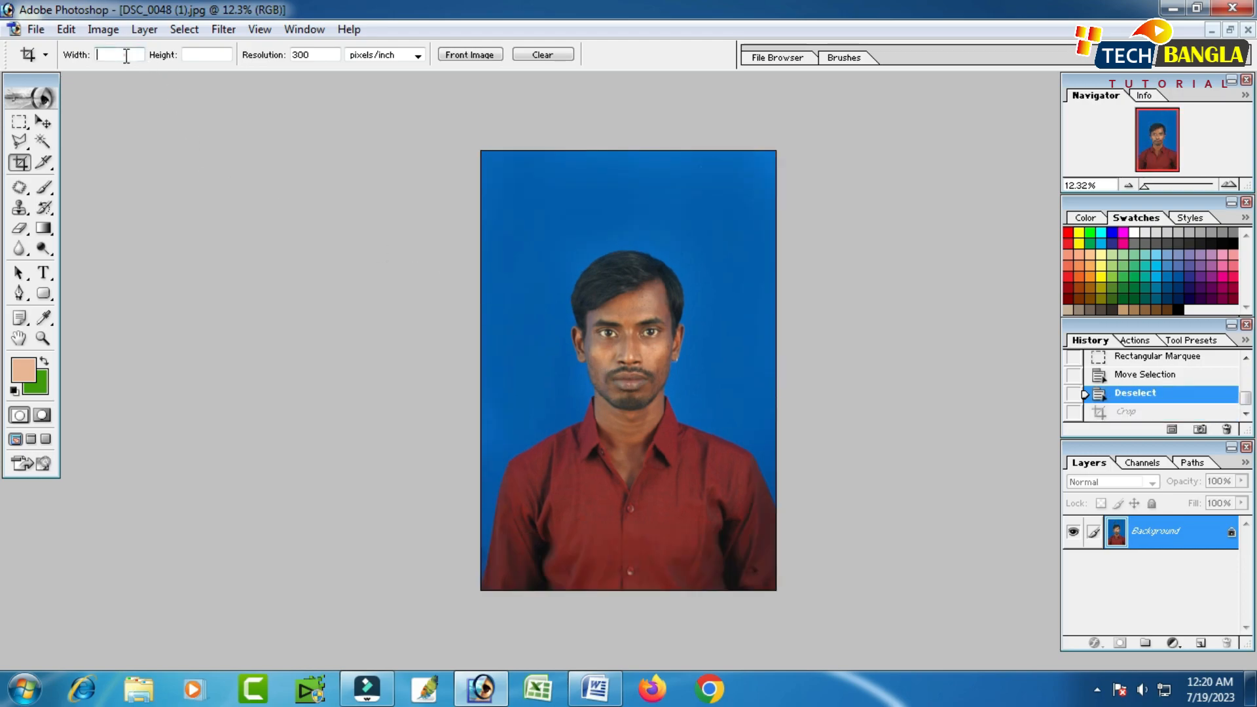
Step: Set the Crop tool's fixed size to 1.5 in wide by 1.9 in high
{"action": "left_click", "coordinate": [125, 55]}
{"action": "type", "text": "1.5"}
{"action": "key", "text": "Tab"}
{"action": "type", "text": "1"}
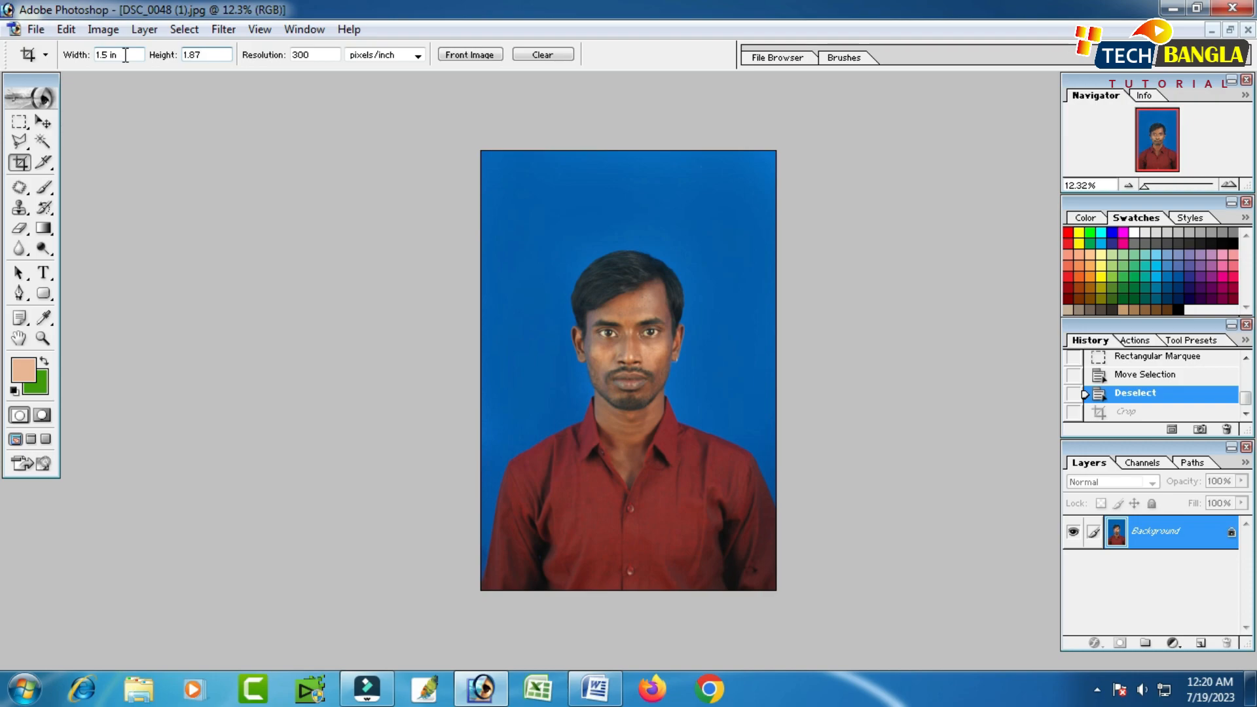
{"action": "key", "text": "BackSpace"}
{"action": "key", "text": "BackSpace"}
{"action": "type", "text": "9"}
{"action": "key", "text": "Return"}
Step: Crop the portrait to a fixed-size frame around the head and chest, centred on the face and straightened after a trial rotation
{"action": "left_click_drag", "start_coordinate": [513, 205], "coordinate": [747, 556]}
{"action": "left_click_drag", "start_coordinate": [666, 438], "coordinate": [666, 464]}
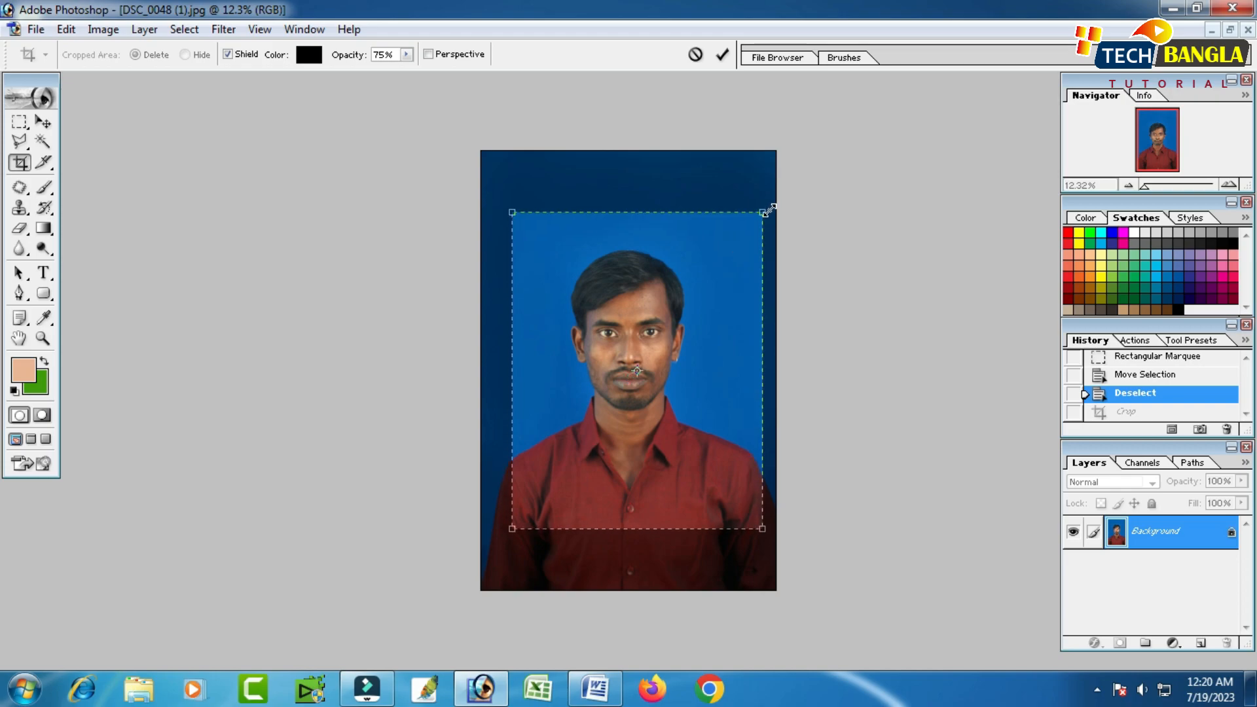
{"action": "left_click_drag", "start_coordinate": [765, 211], "coordinate": [746, 236]}
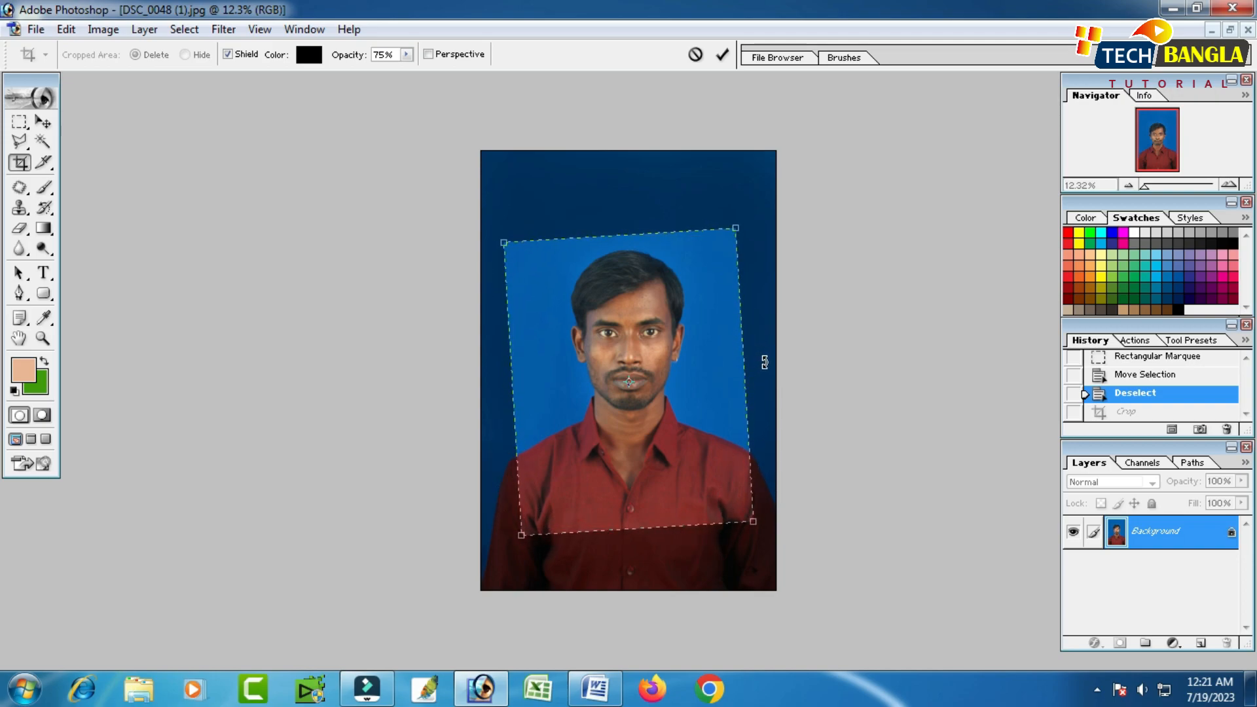
{"action": "left_click_drag", "start_coordinate": [764, 362], "coordinate": [778, 370]}
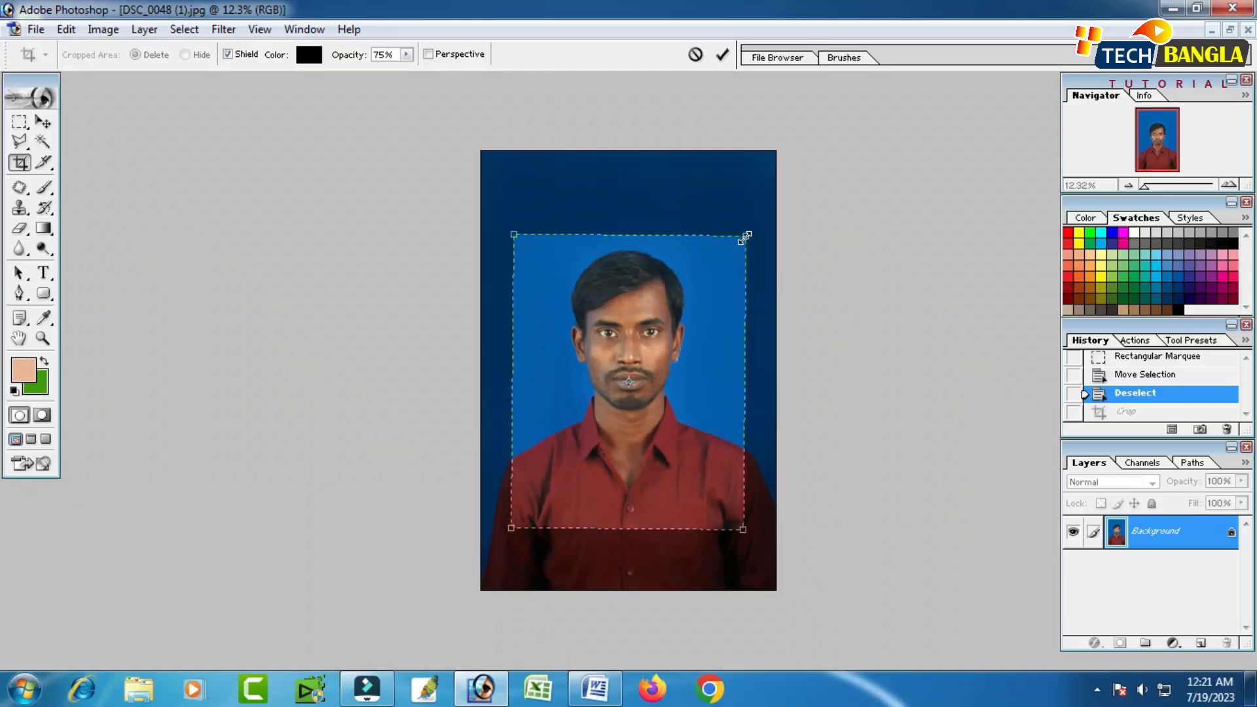
{"action": "left_click_drag", "start_coordinate": [771, 208], "coordinate": [744, 242]}
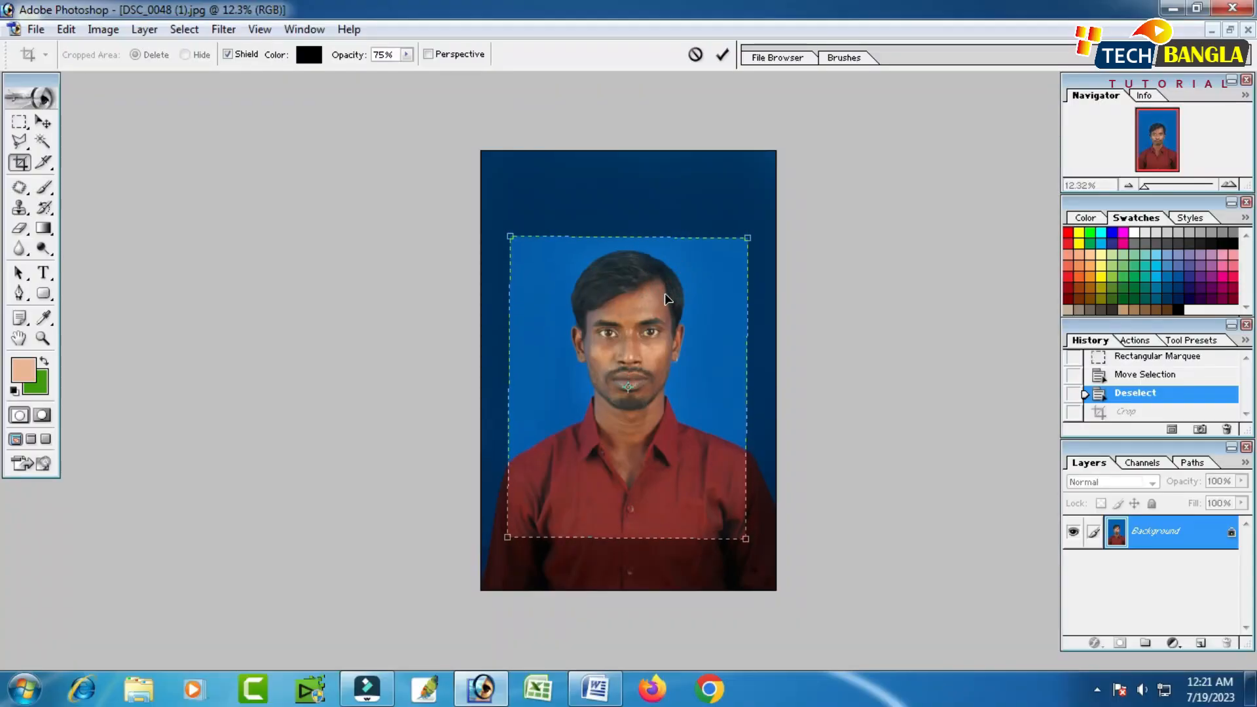
{"action": "key", "text": "Return"}
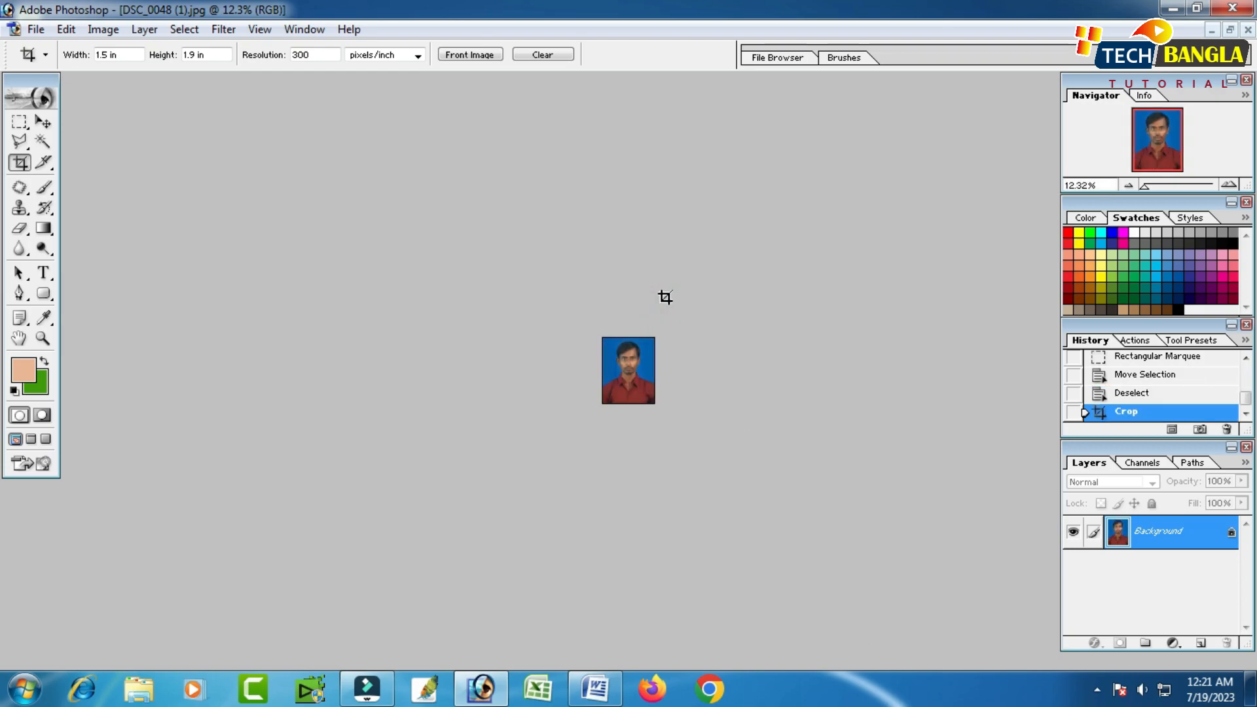
{"action": "key", "text": "ctrl+0"}
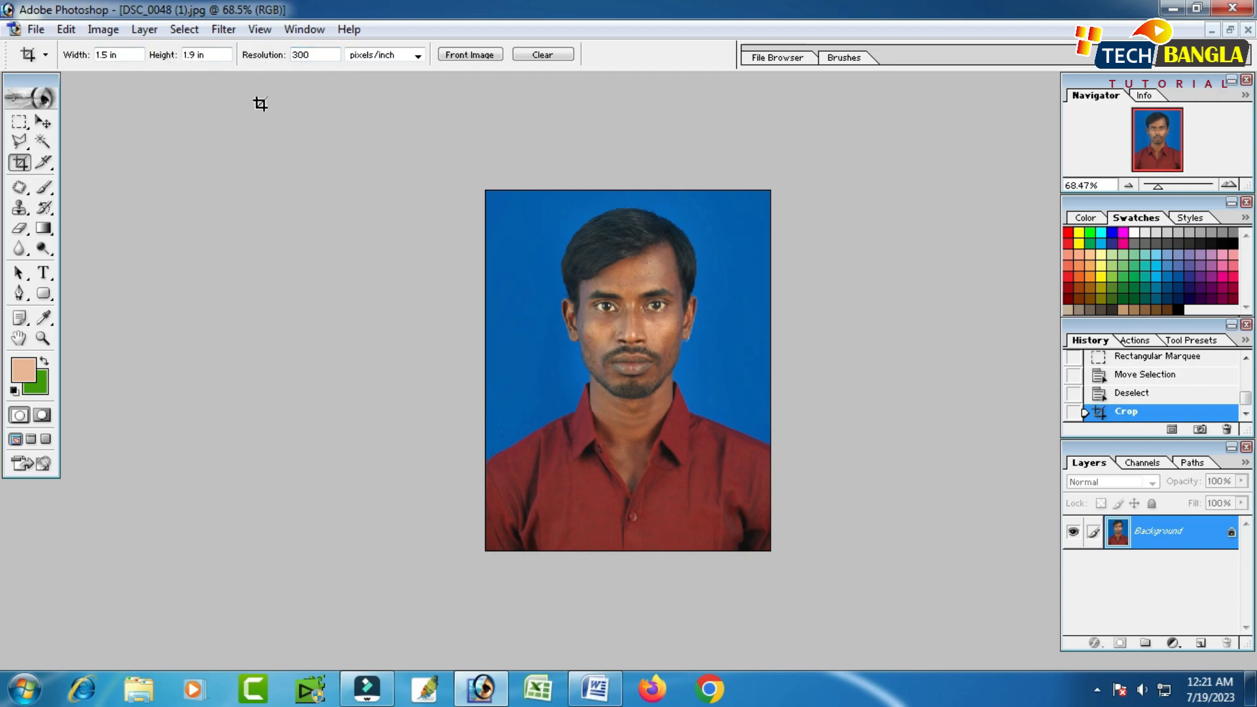
Step: Save a copy of the cropped portrait to the Desktop in JPEG format under the file name DSC_0048 (1).jpg
{"action": "left_click", "coordinate": [36, 30]}
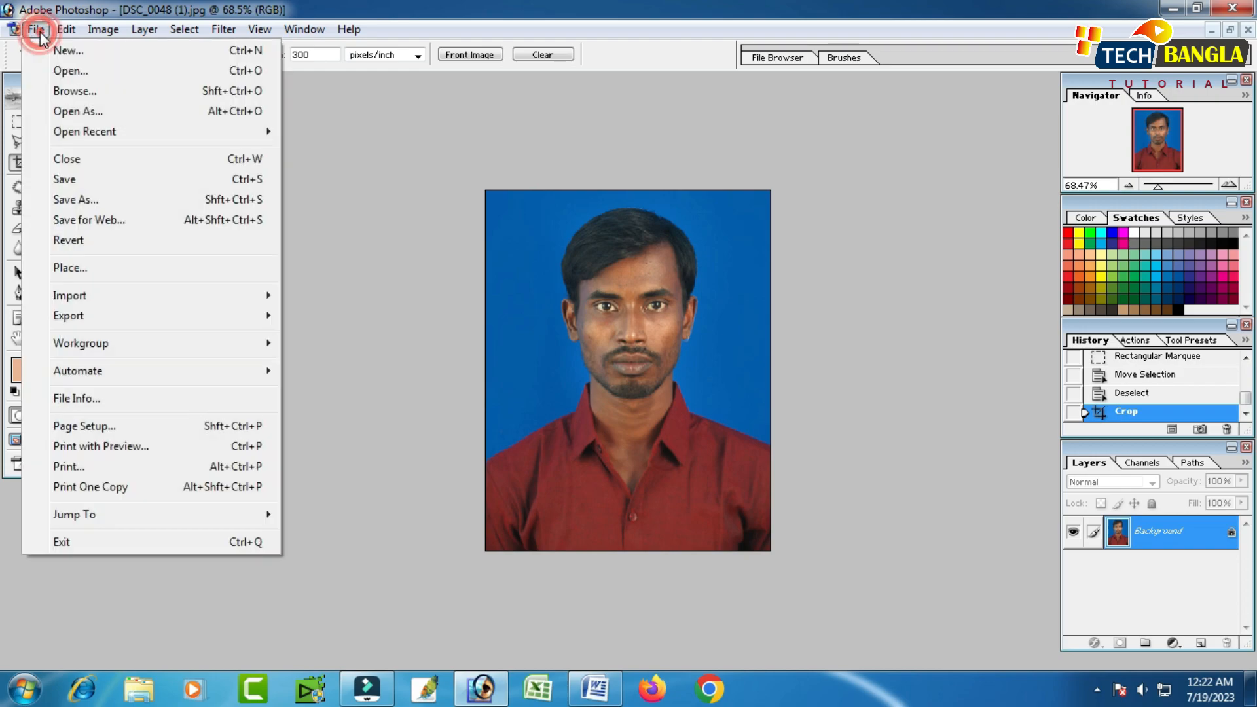
{"action": "left_click", "coordinate": [92, 201]}
{"action": "left_click", "coordinate": [392, 201]}
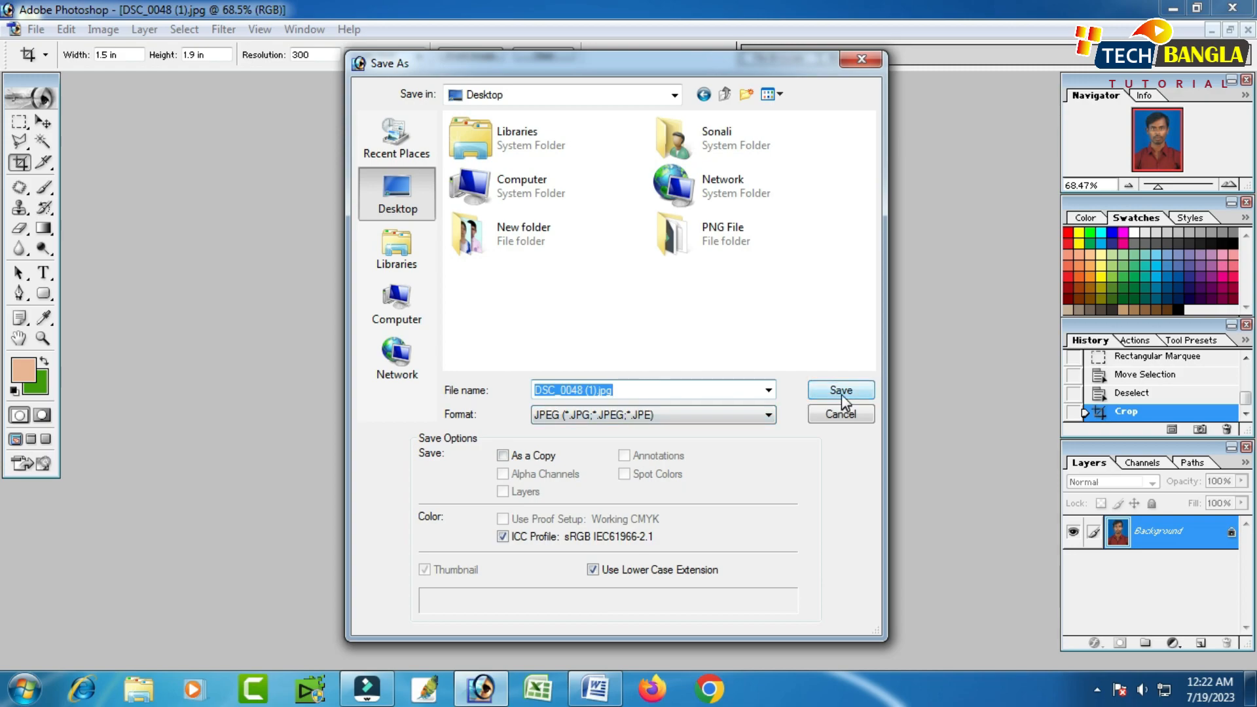
{"action": "left_click", "coordinate": [602, 422]}
{"action": "left_click", "coordinate": [618, 498]}
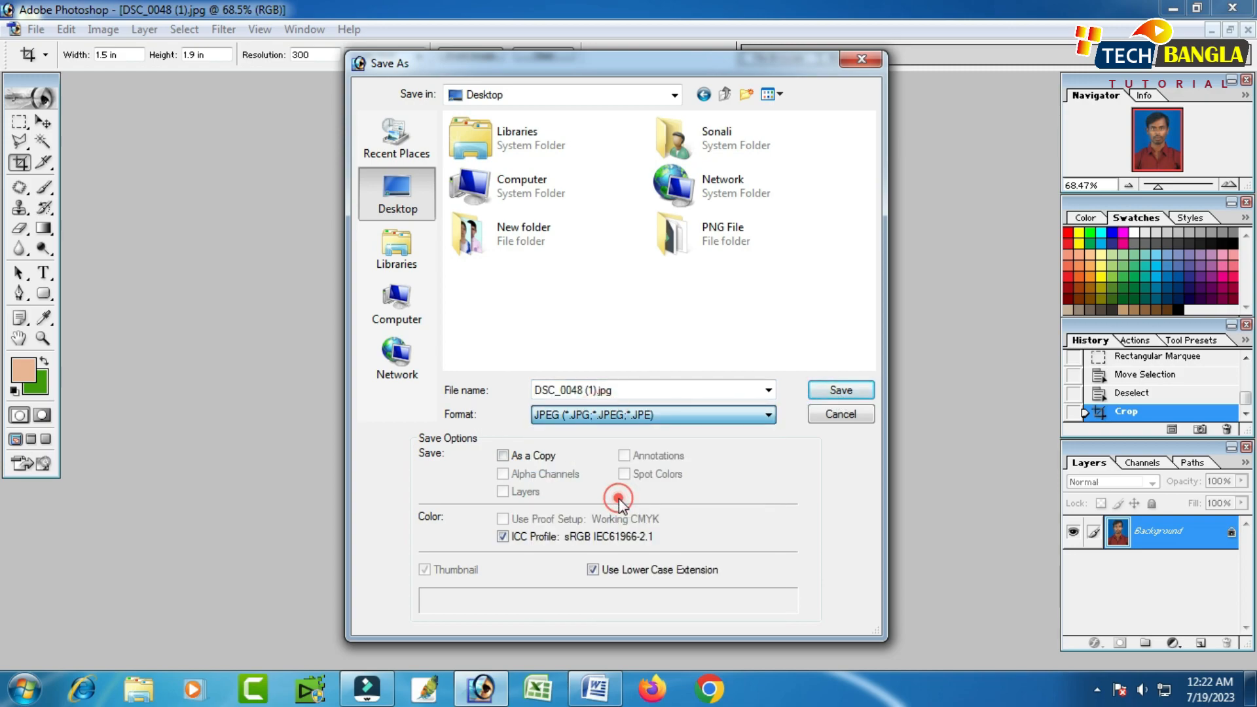
{"action": "left_click", "coordinate": [834, 391]}
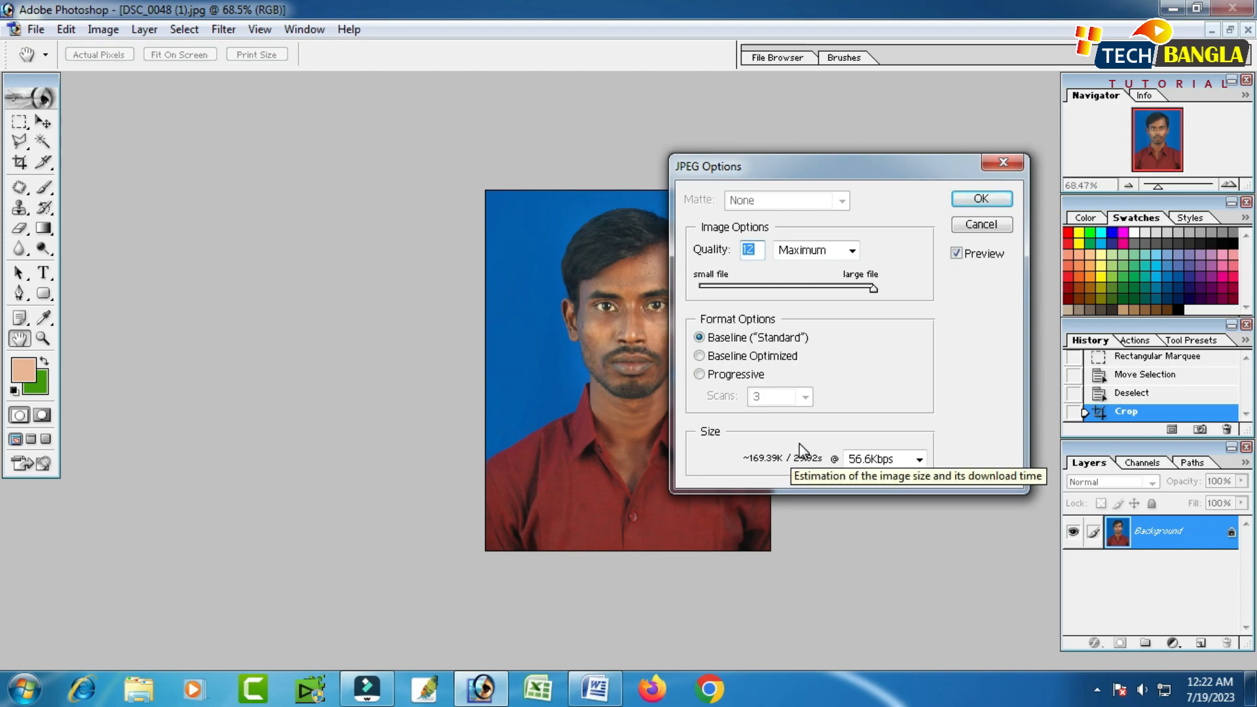
Step: Lower the JPEG quality to 8 (High), trying several levels to compare the estimated file size, and complete the save
{"action": "left_click_drag", "start_coordinate": [872, 288], "coordinate": [844, 288]}
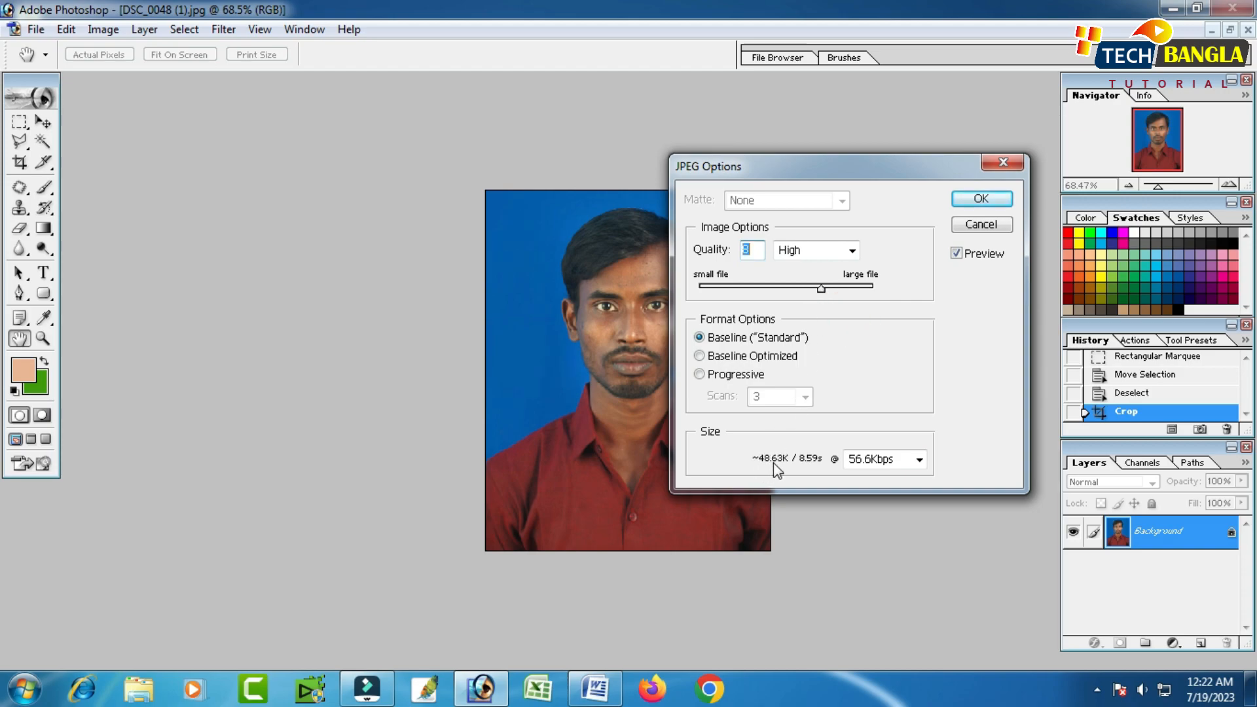
{"action": "mouse_move", "coordinate": [821, 289]}
{"action": "left_mouse_down"}
{"action": "mouse_move", "coordinate": [839, 288]}
{"action": "mouse_move", "coordinate": [822, 289]}
{"action": "left_mouse_up"}
{"action": "left_click", "coordinate": [779, 288]}
{"action": "left_click", "coordinate": [784, 289]}
{"action": "left_click", "coordinate": [799, 288]}
{"action": "left_click", "coordinate": [810, 289]}
{"action": "left_click", "coordinate": [808, 288]}
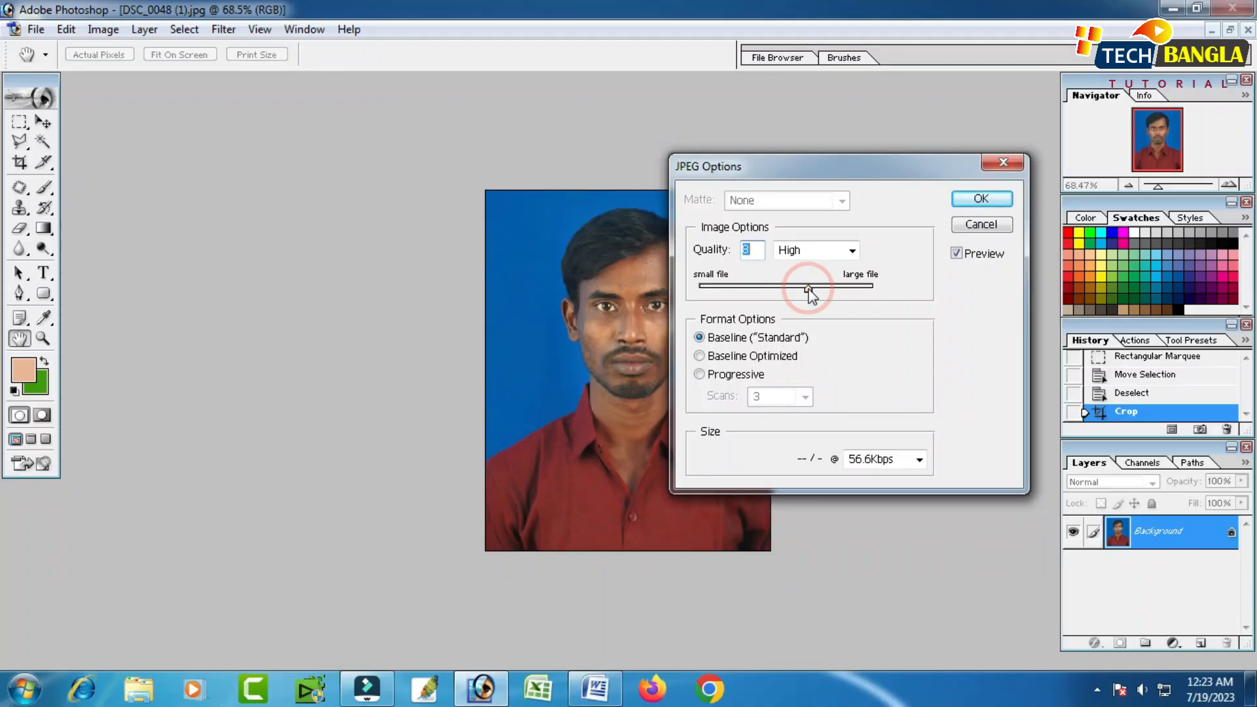
{"action": "left_click", "coordinate": [974, 203]}
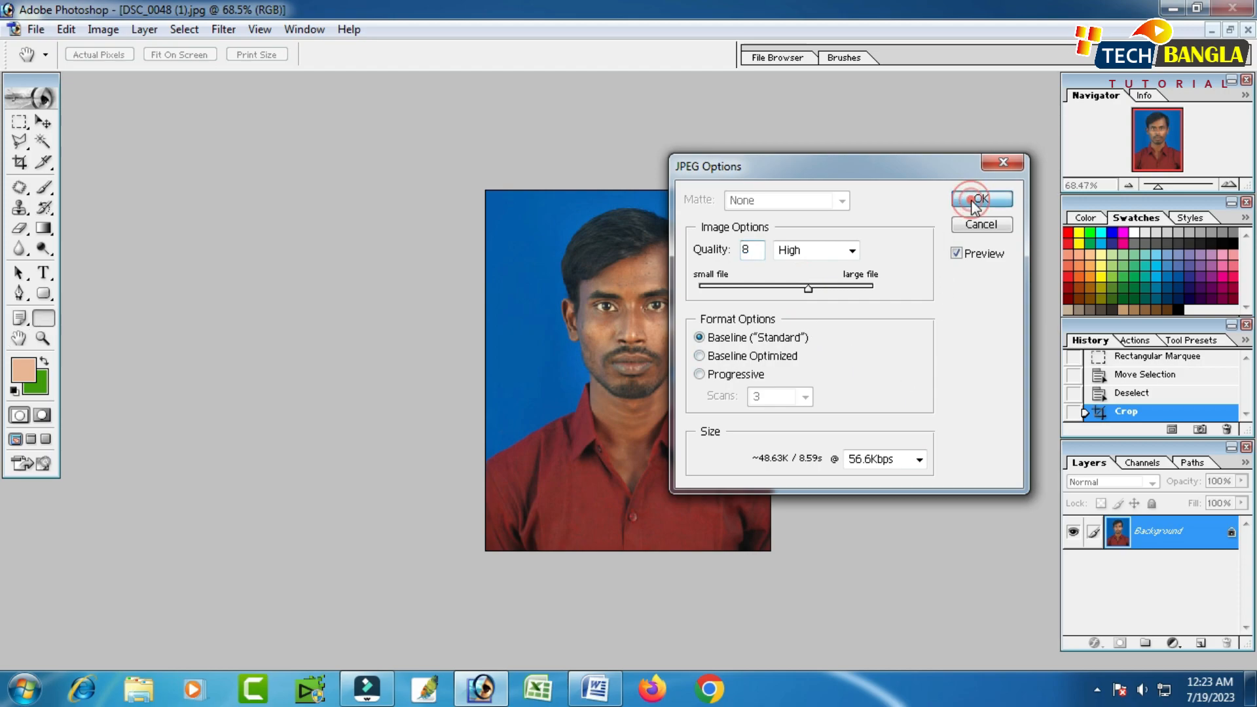
Step: Check the file size of the saved DSC_0048 (1).jpg in its properties on the Windows desktop
{"action": "left_click", "coordinate": [1171, 13]}
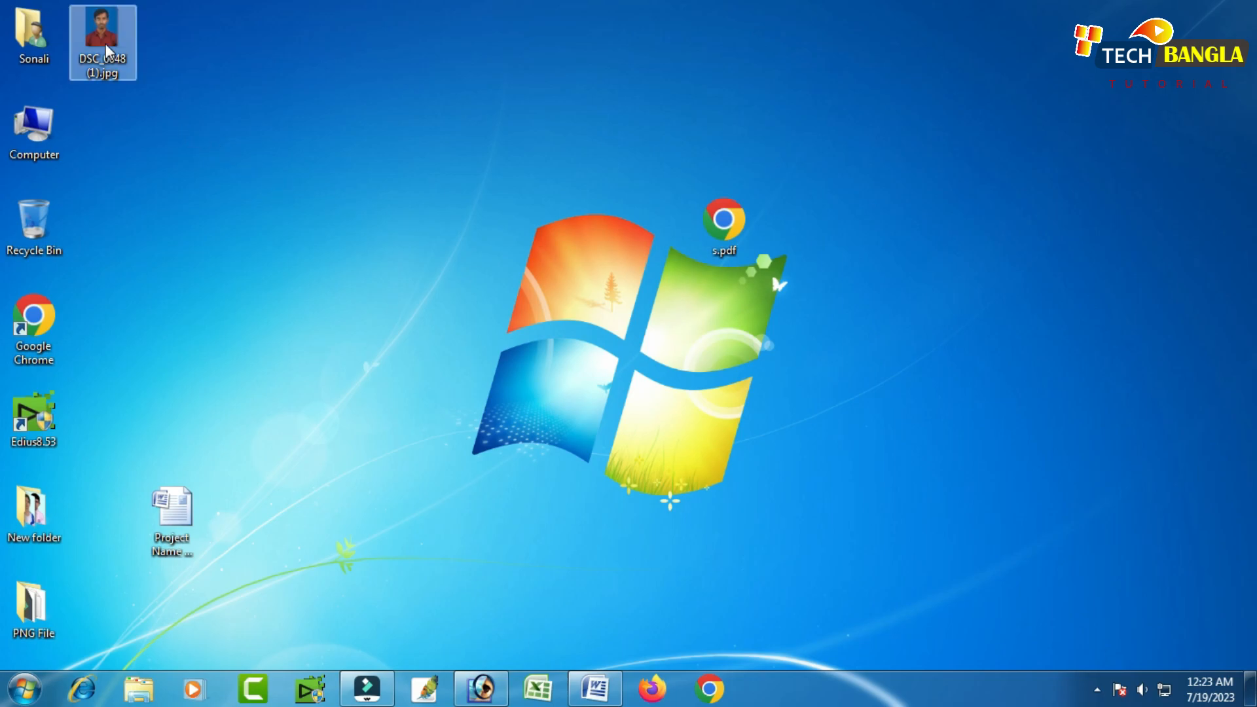
{"action": "right_click", "coordinate": [108, 51]}
{"action": "left_click", "coordinate": [197, 592]}
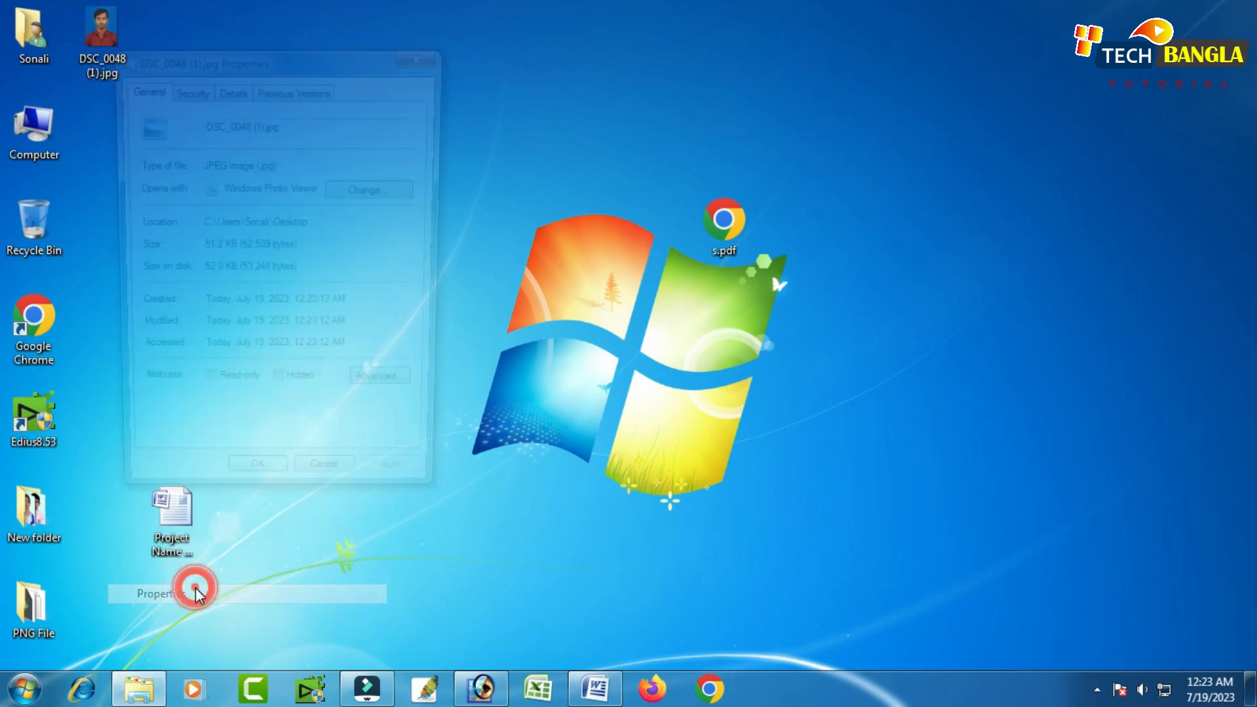
{"action": "double_click", "coordinate": [209, 271]}
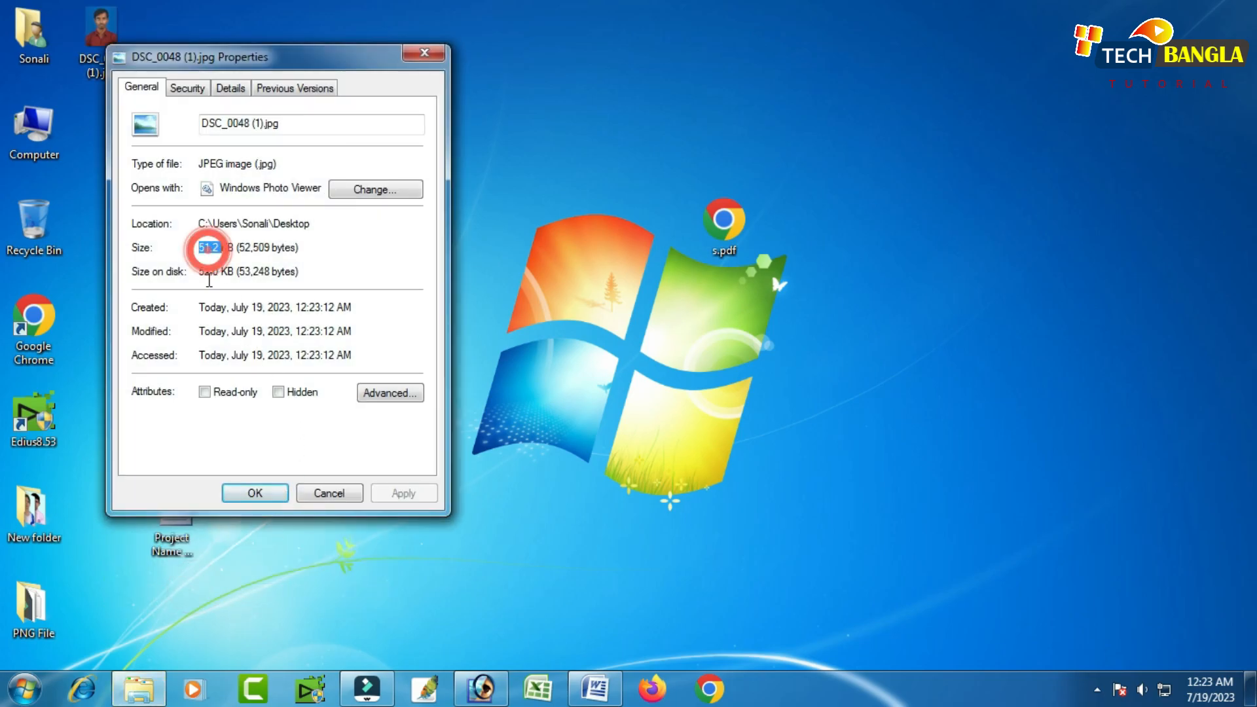
{"action": "left_click", "coordinate": [221, 248]}
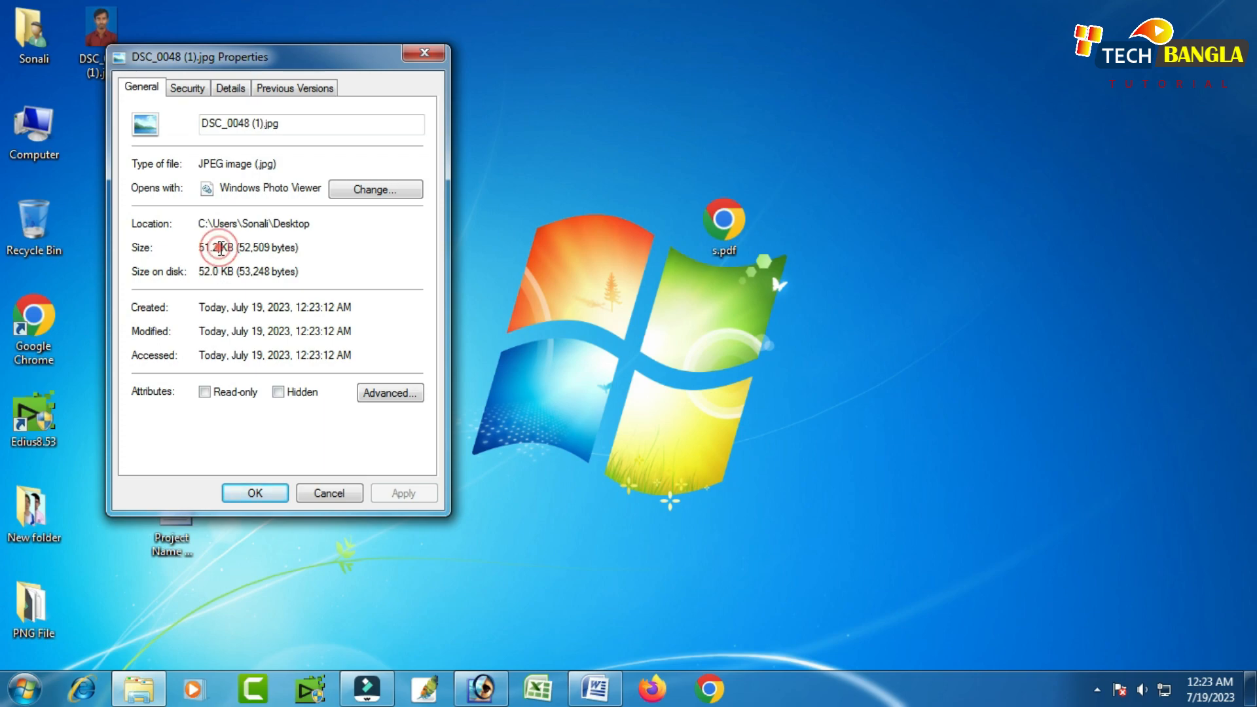
{"action": "double_click", "coordinate": [221, 247]}
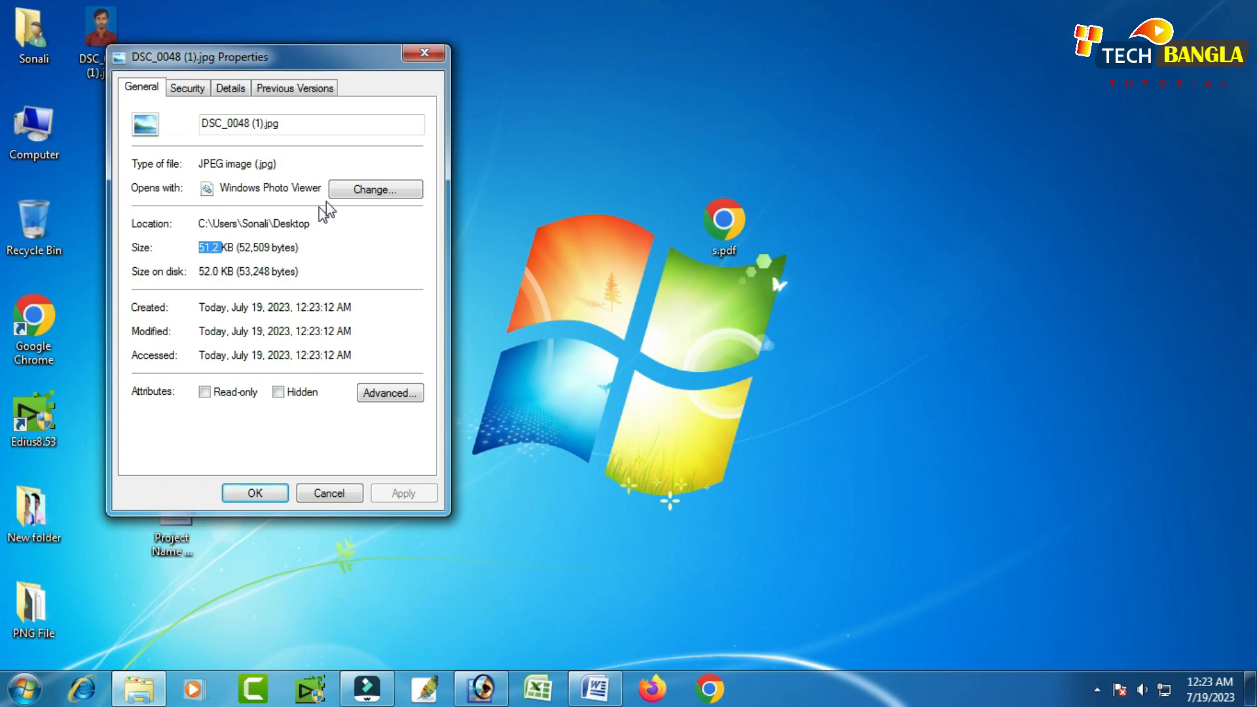
{"action": "left_click", "coordinate": [427, 50]}
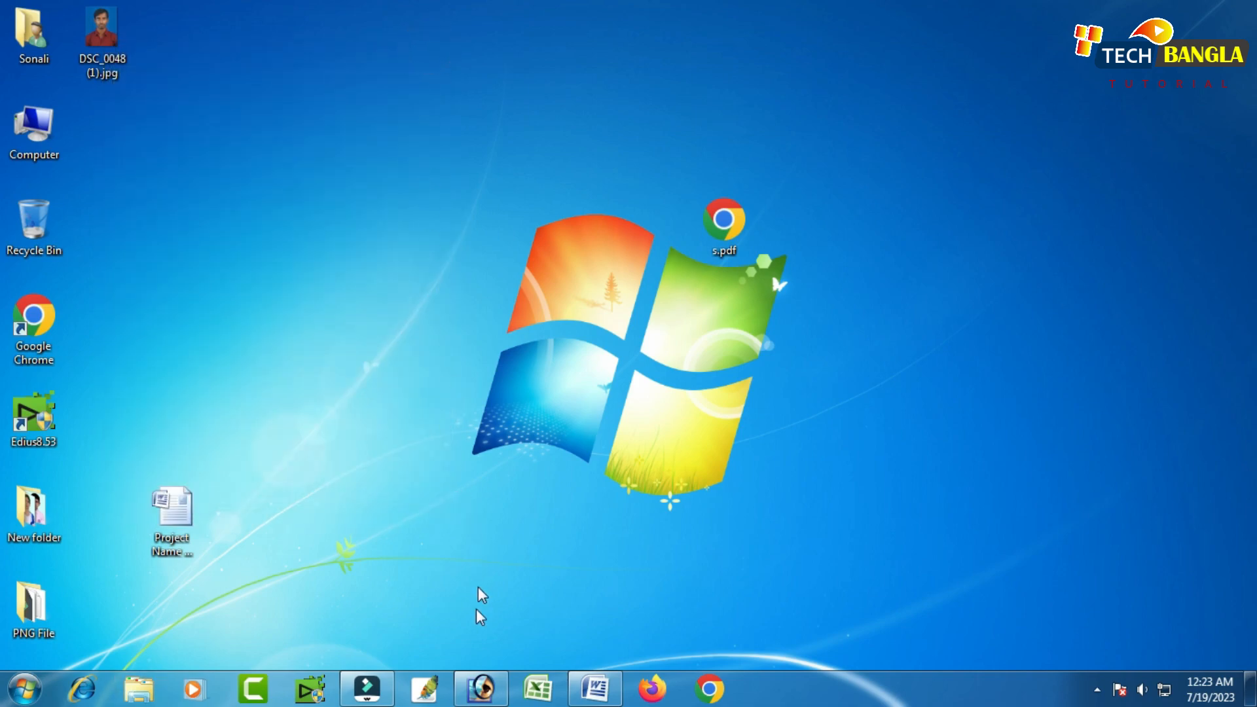
Step: Return to Photoshop, make the portrait's document a floating window, and shrink that window around the photo
{"action": "left_click", "coordinate": [481, 688]}
{"action": "left_click", "coordinate": [1231, 30]}
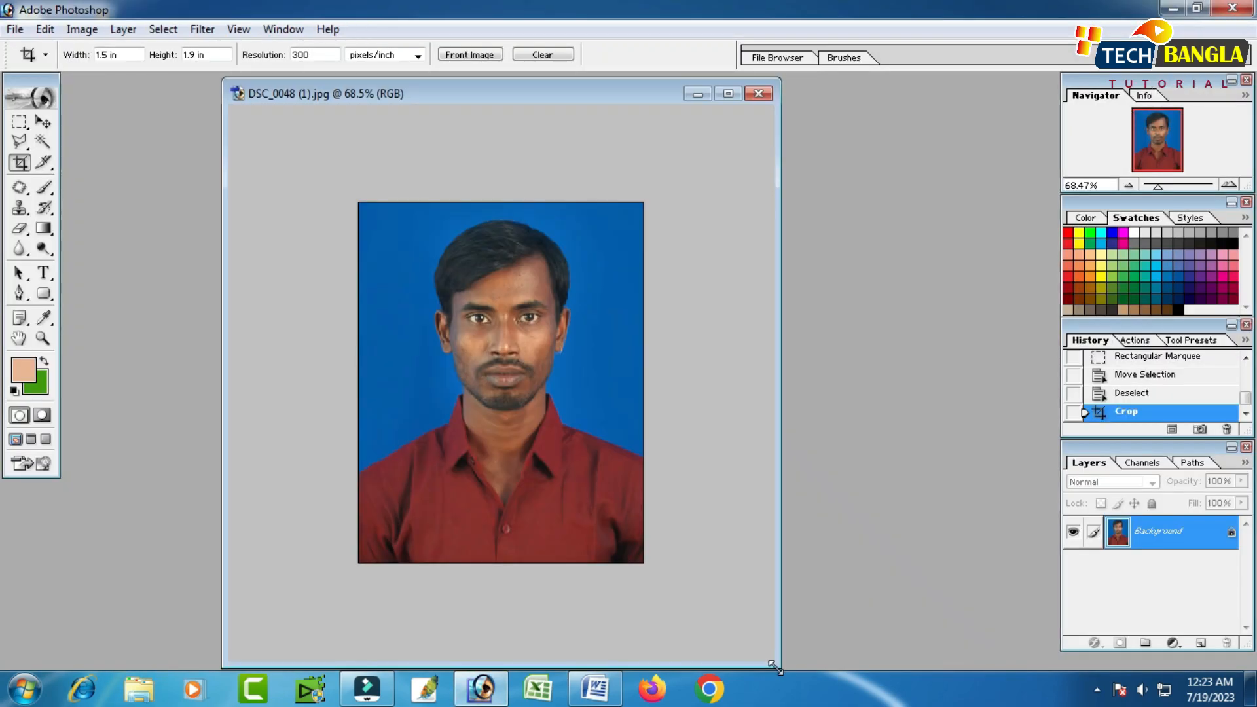
{"action": "left_click_drag", "start_coordinate": [775, 667], "coordinate": [704, 616]}
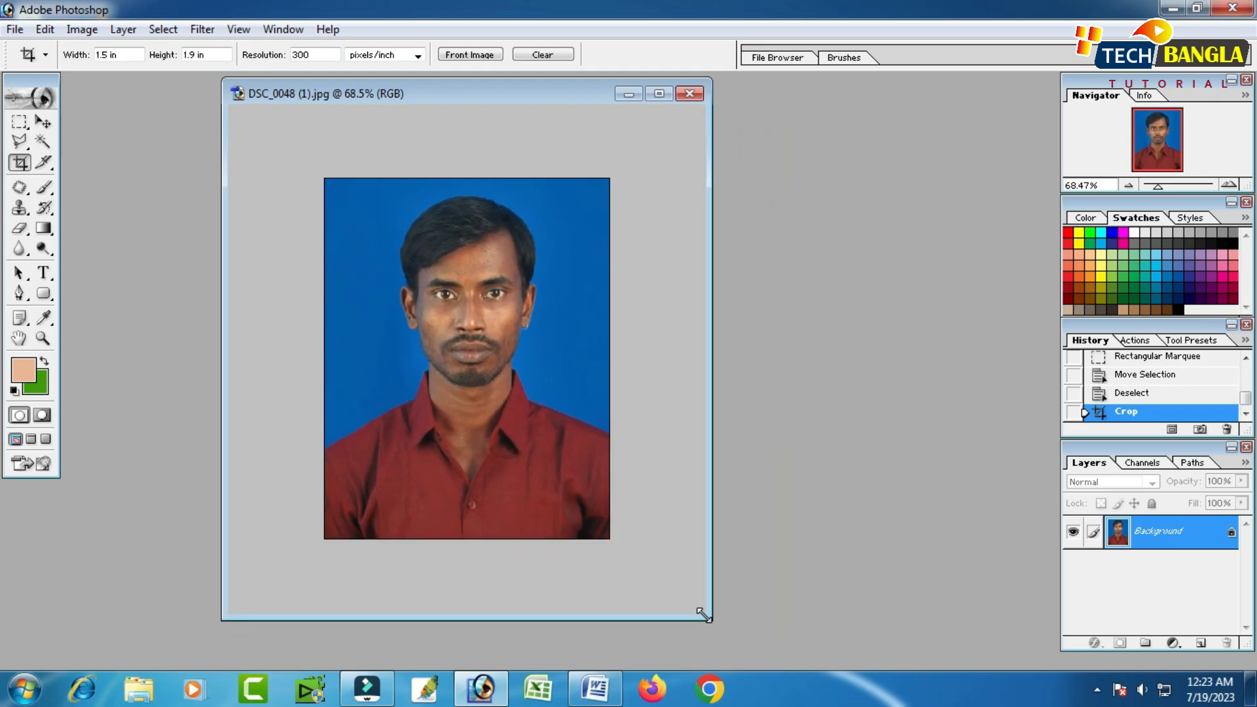